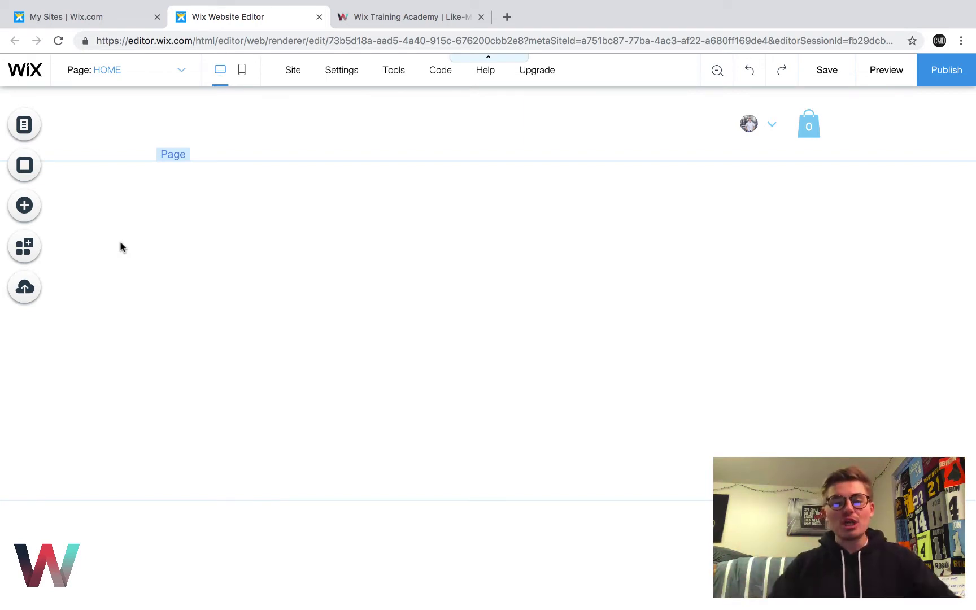
Go to the Wix Training Academy site, close its Register popup, and return to the editor.
left_click(396, 18)
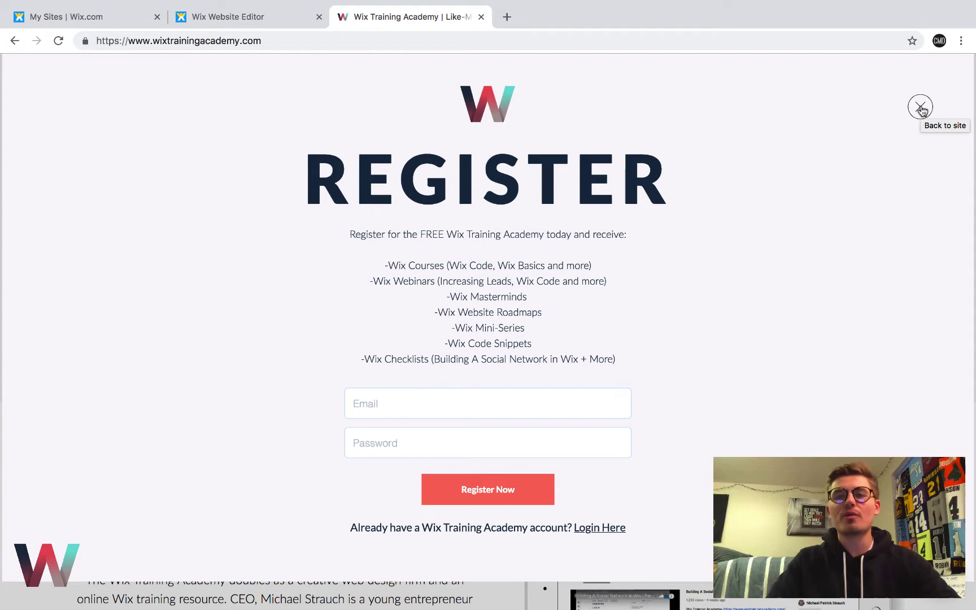
left_click(919, 108)
left_click(221, 23)
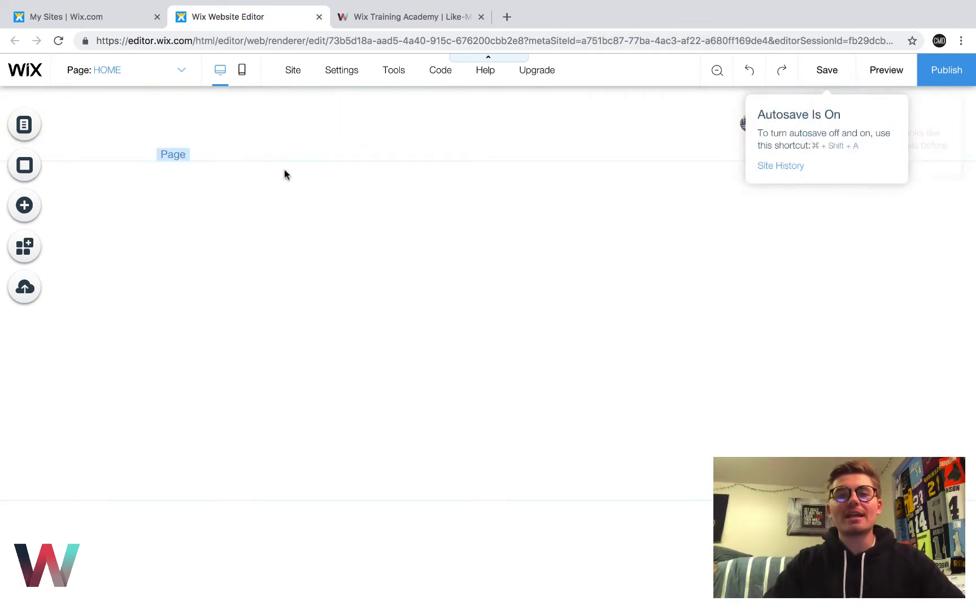
Switch to the Shop page and preview the site as a visitor.
left_click(142, 78)
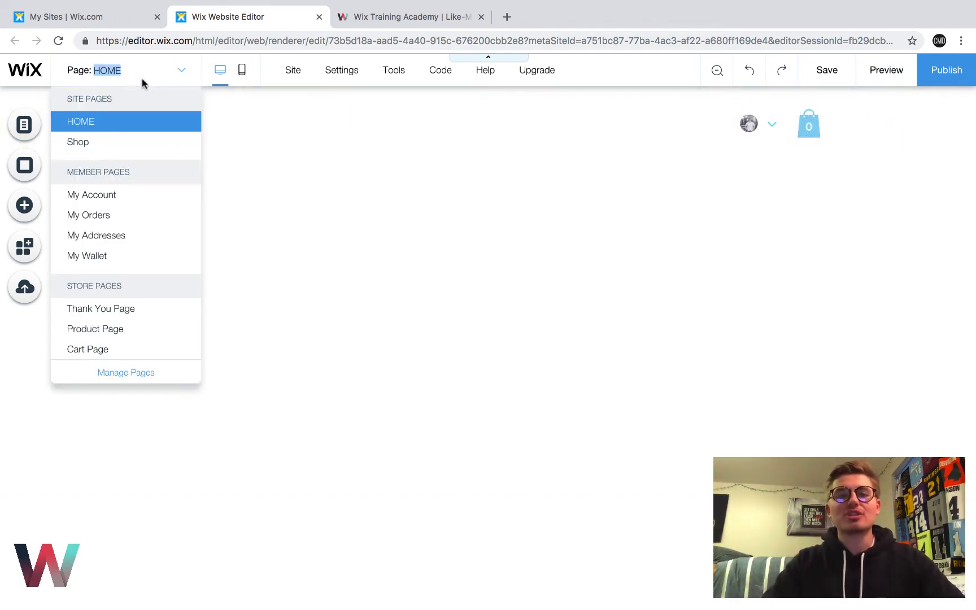
left_click(89, 145)
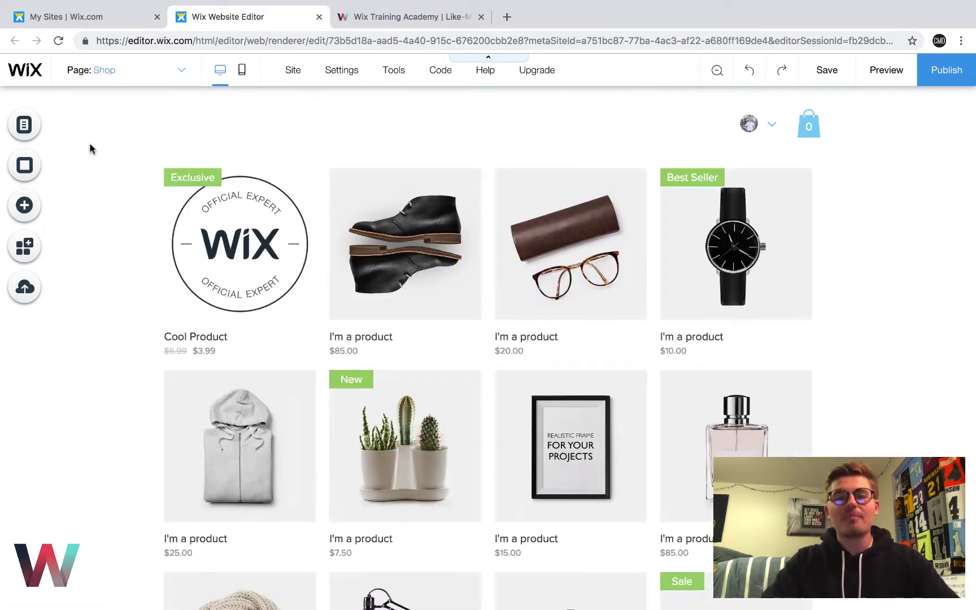
left_click(886, 77)
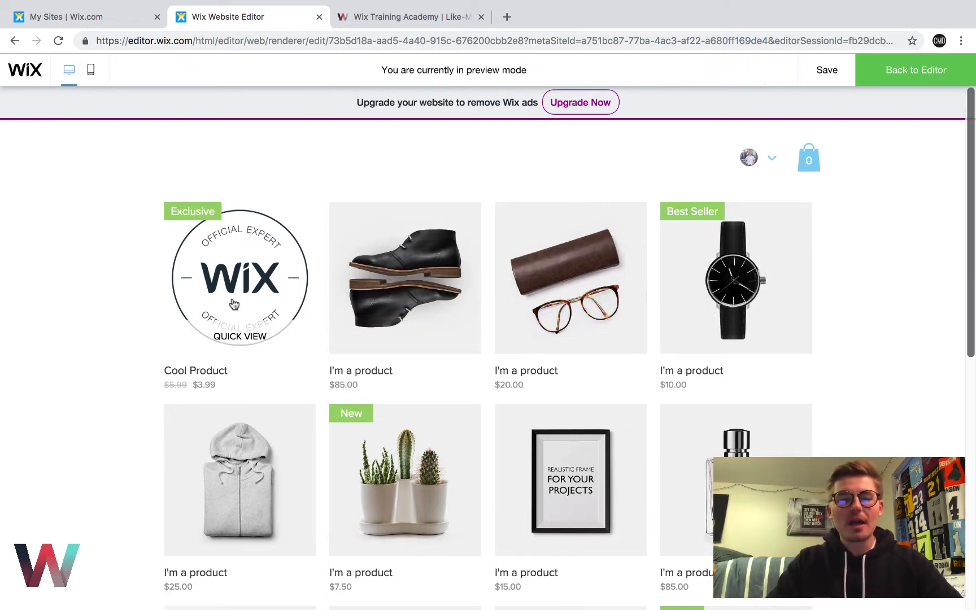
Quick-view Cool Product, enter a personalised name, choose black, and add it to the cart.
left_click(234, 338)
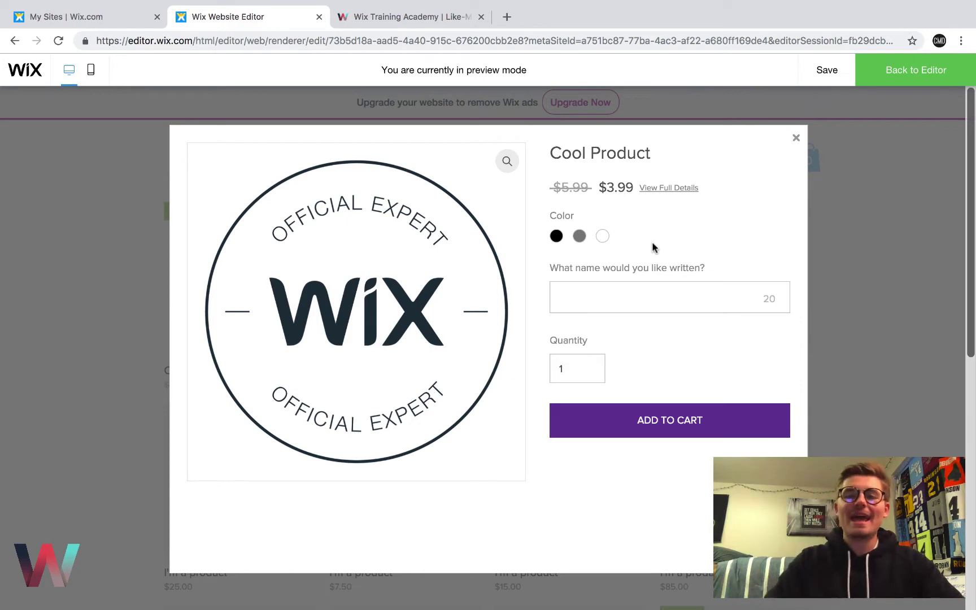
left_click(652, 310)
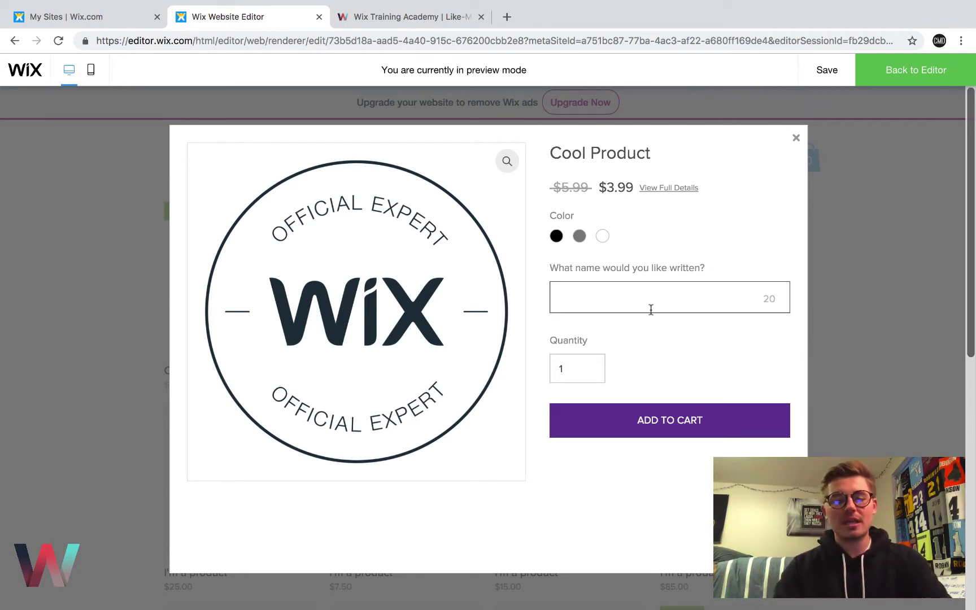
type("Michael")
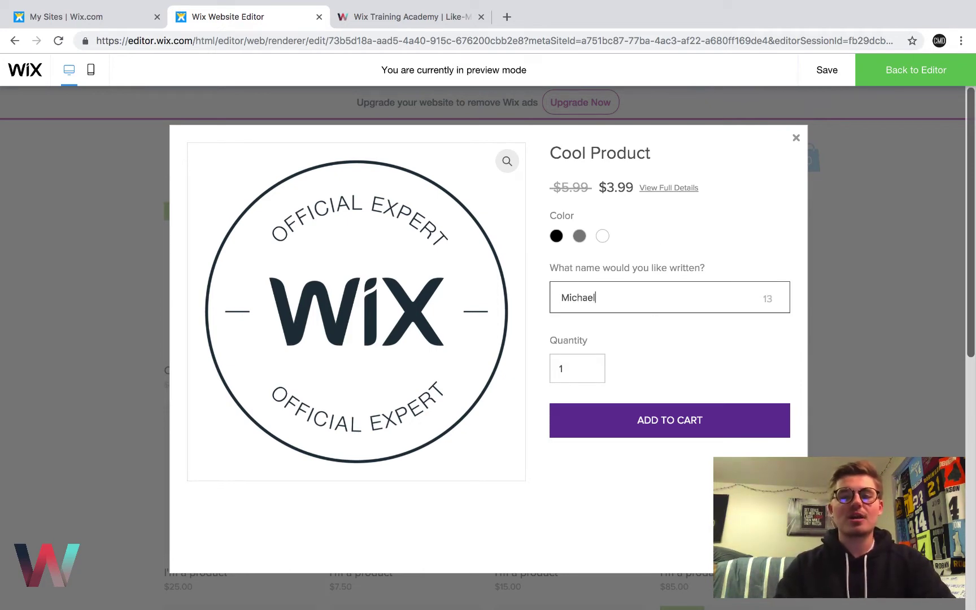
left_click(668, 428)
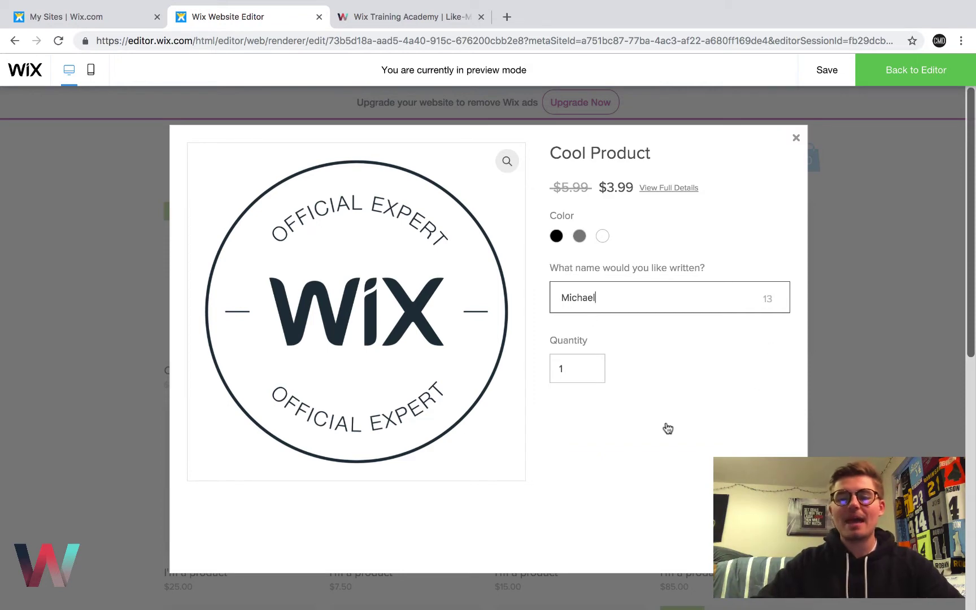
left_click(658, 432)
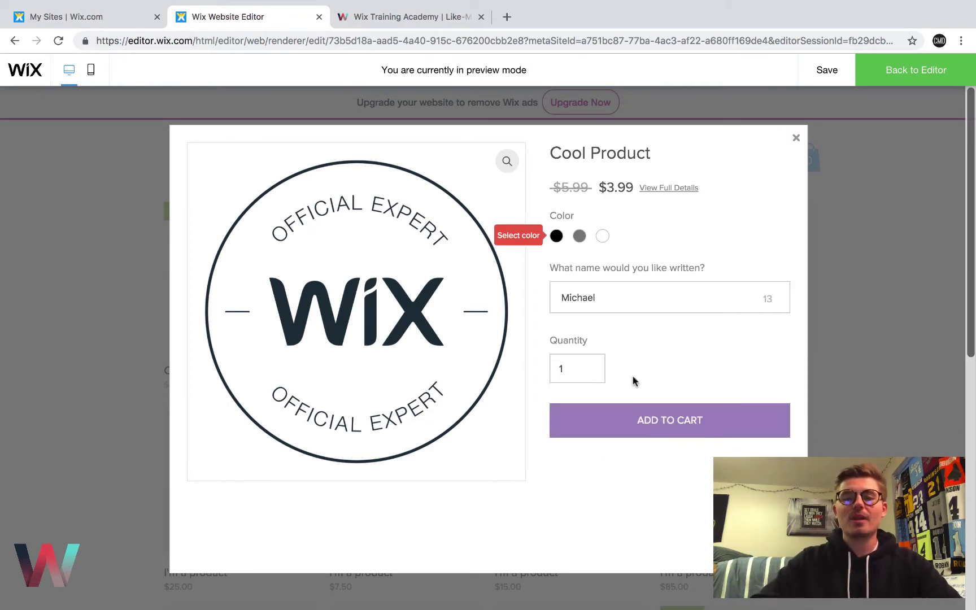
left_click(557, 238)
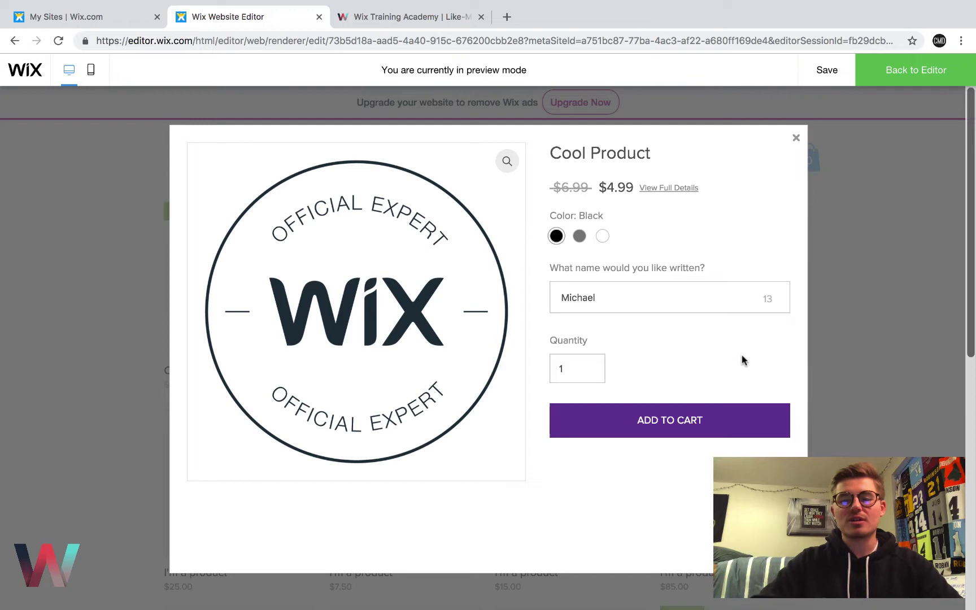
left_click(660, 424)
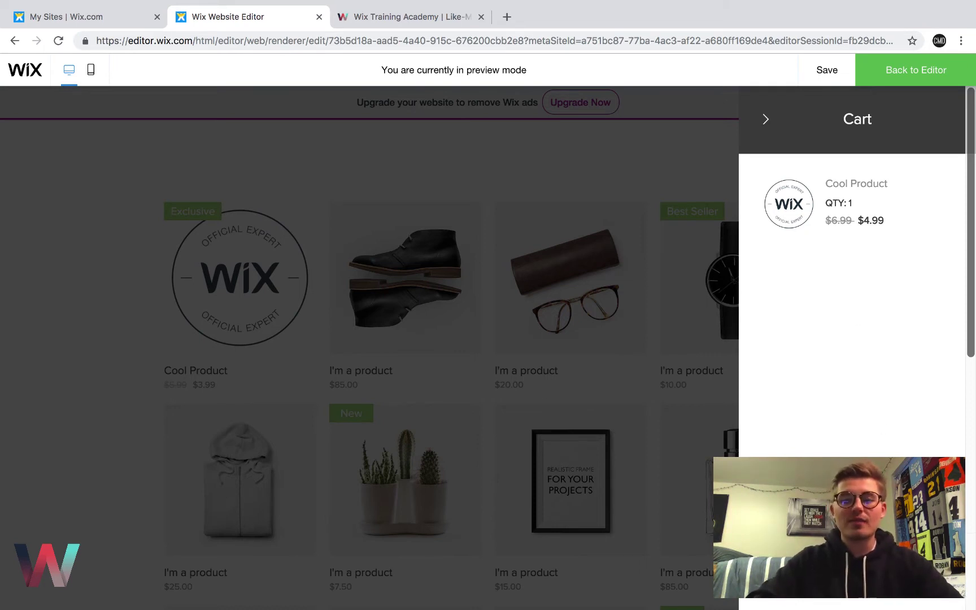
Close and reopen the cart summary, then go to the full cart page.
left_click(767, 120)
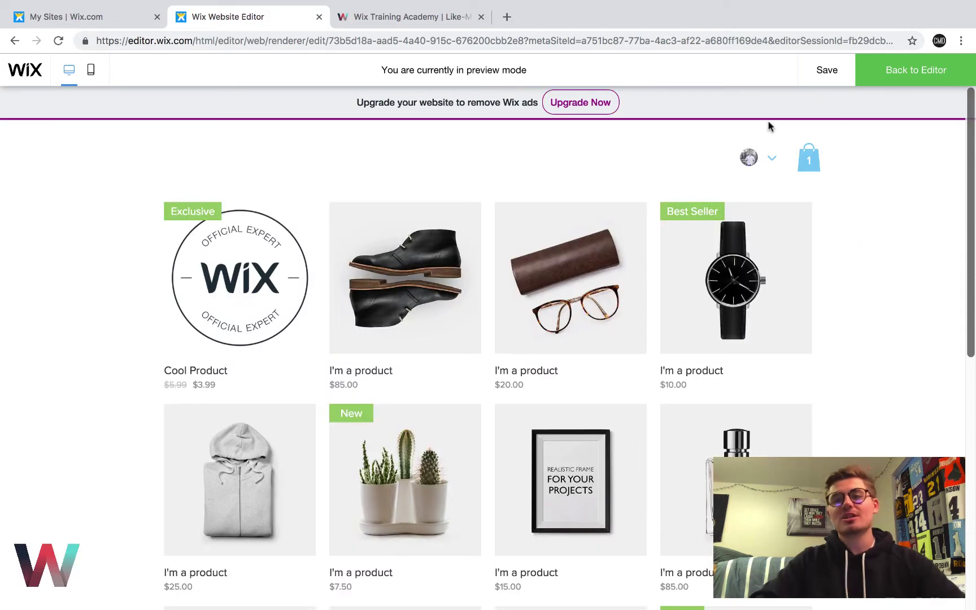
left_click(811, 162)
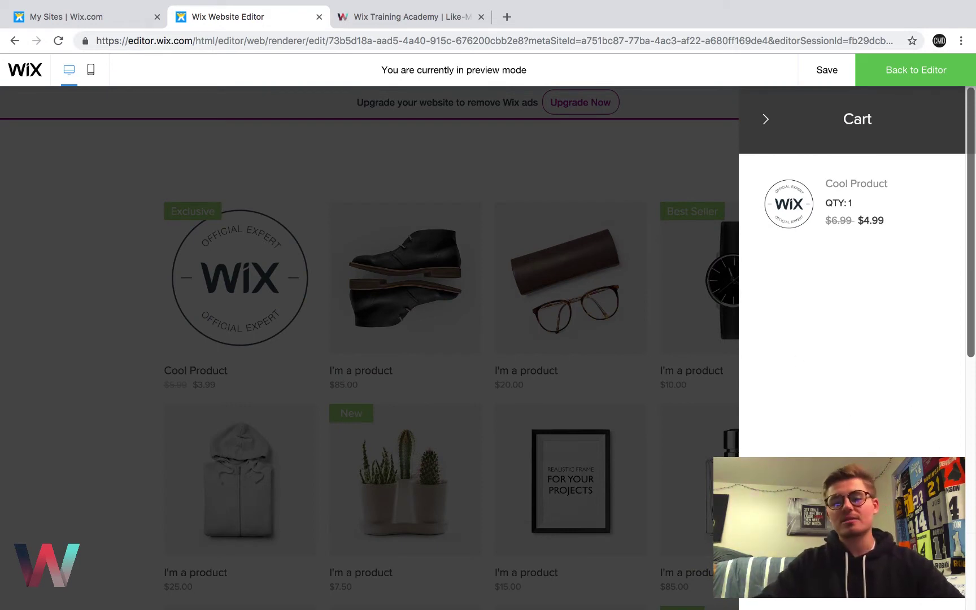
left_click(853, 577)
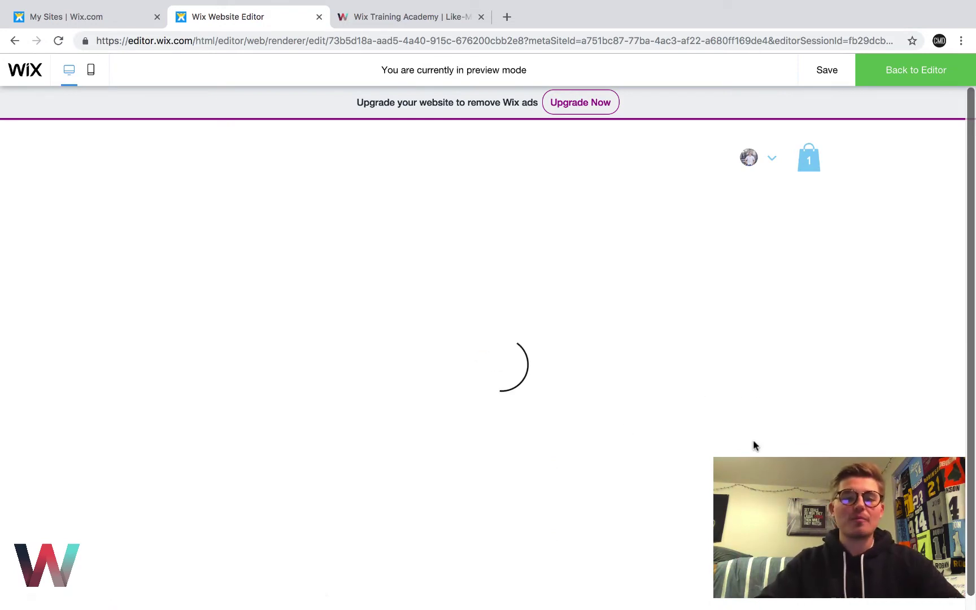
Review the cart page and change Cool Product's quantity to 2.
scroll(796, 425, "down", 1)
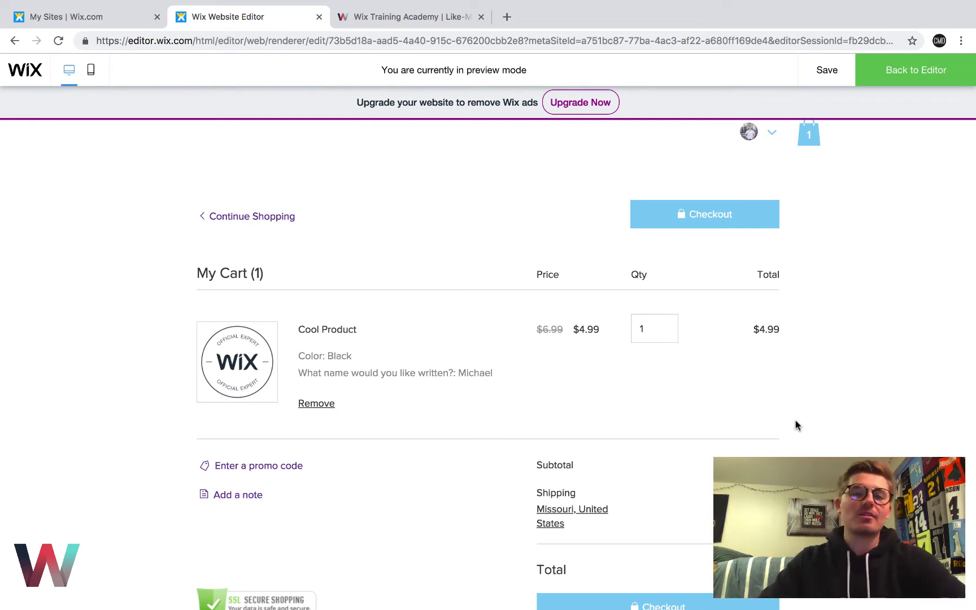
scroll(796, 425, "down", 2)
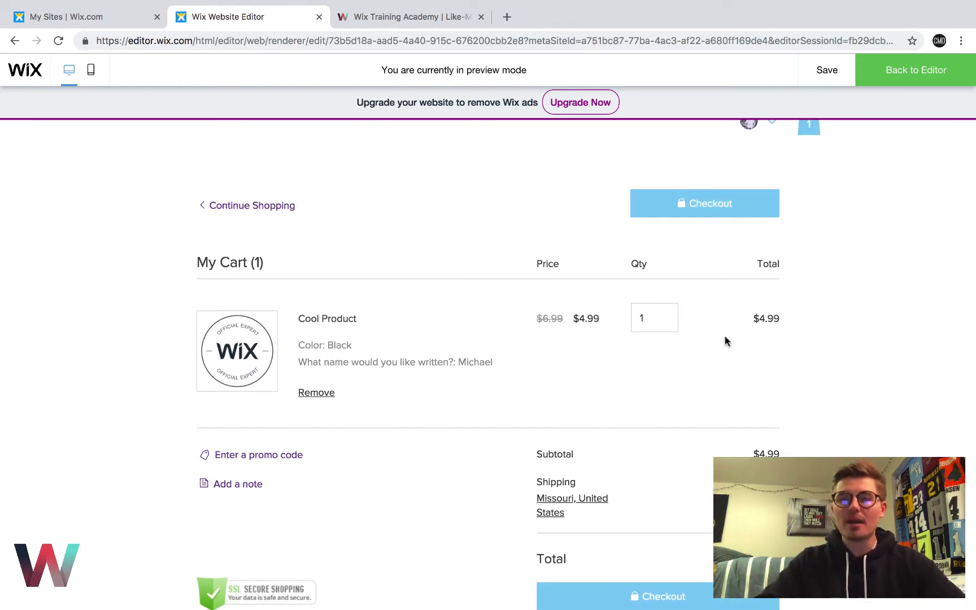
scroll(726, 341, "down", 3)
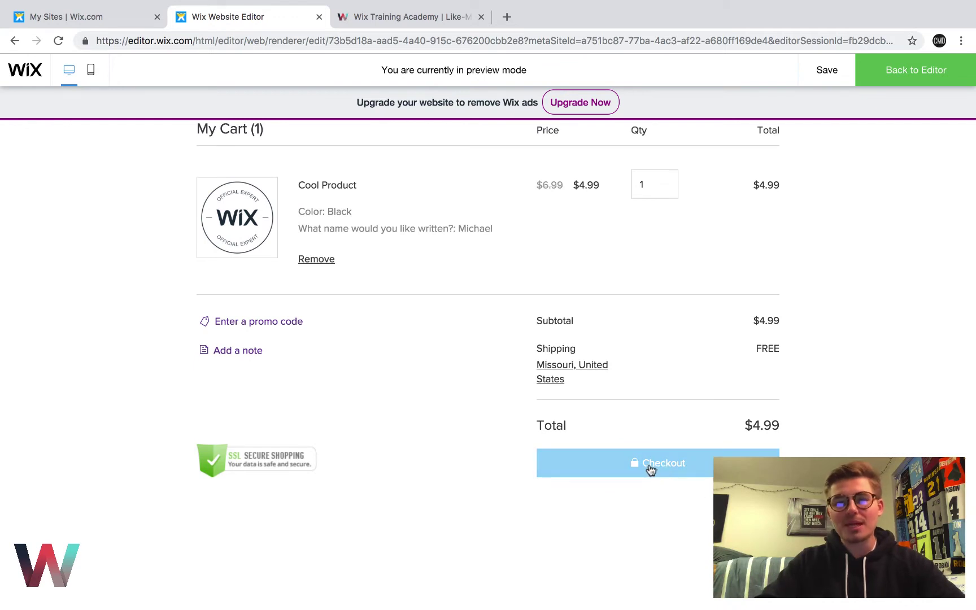
scroll(746, 364, "up", 4)
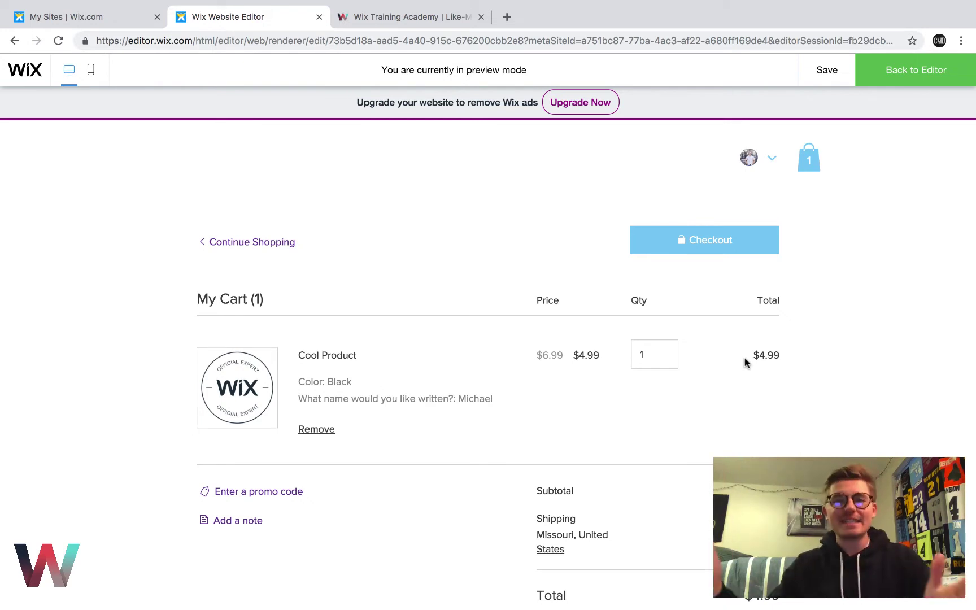
scroll(745, 363, "down", 1)
scroll(746, 363, "down", 3)
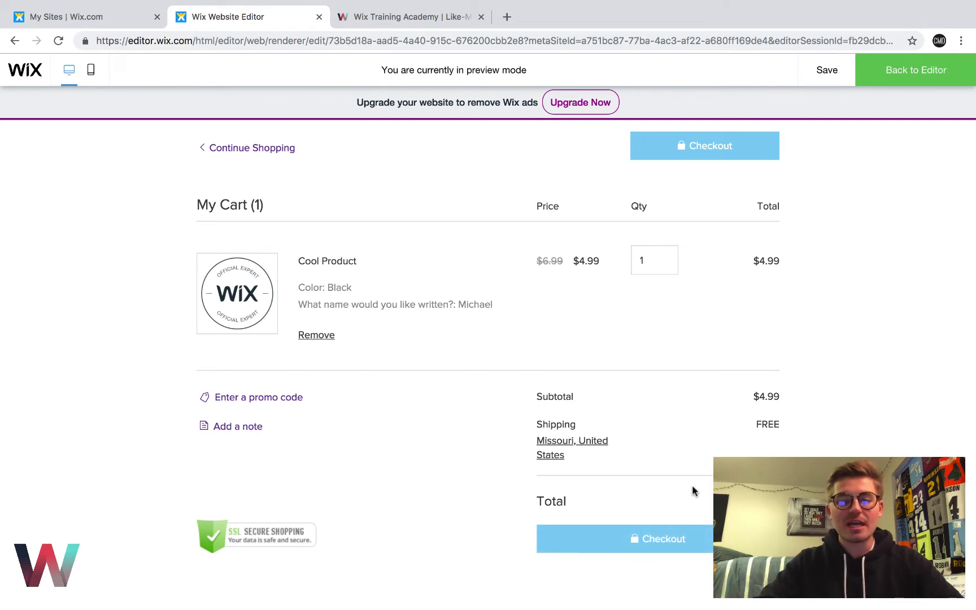
scroll(691, 486, "up", 2)
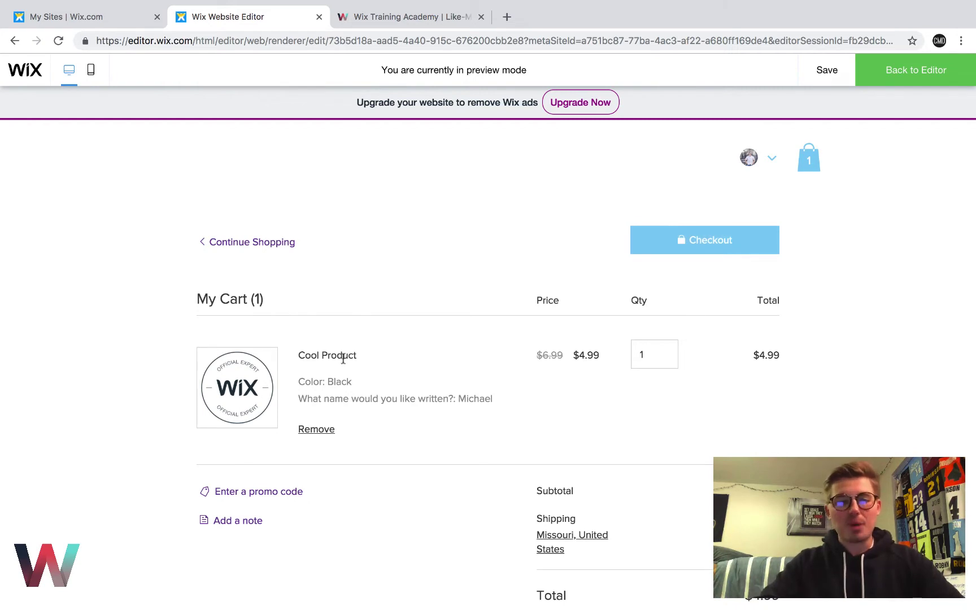
left_click(644, 354)
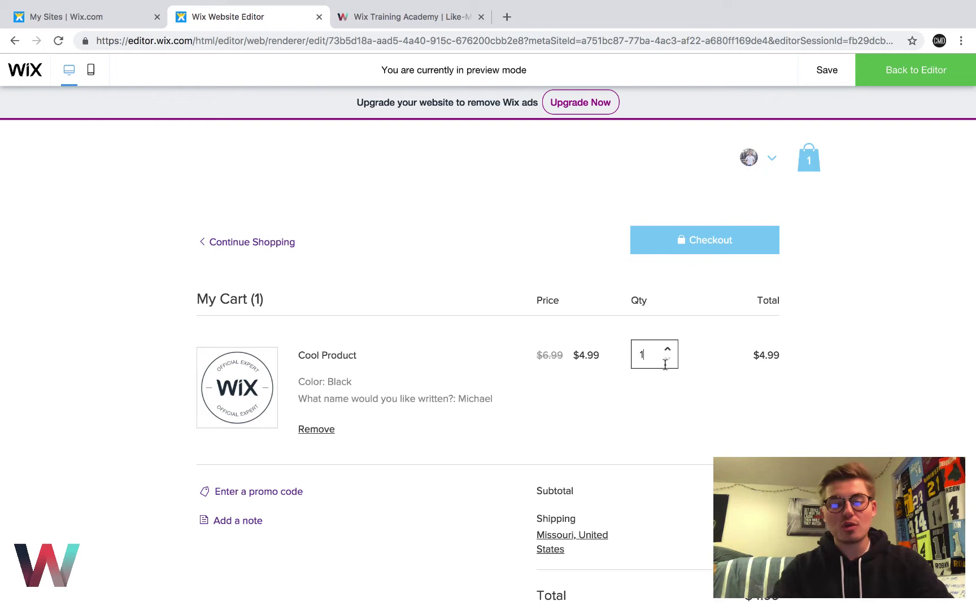
key("BackSpace")
type("2")
left_click(665, 409)
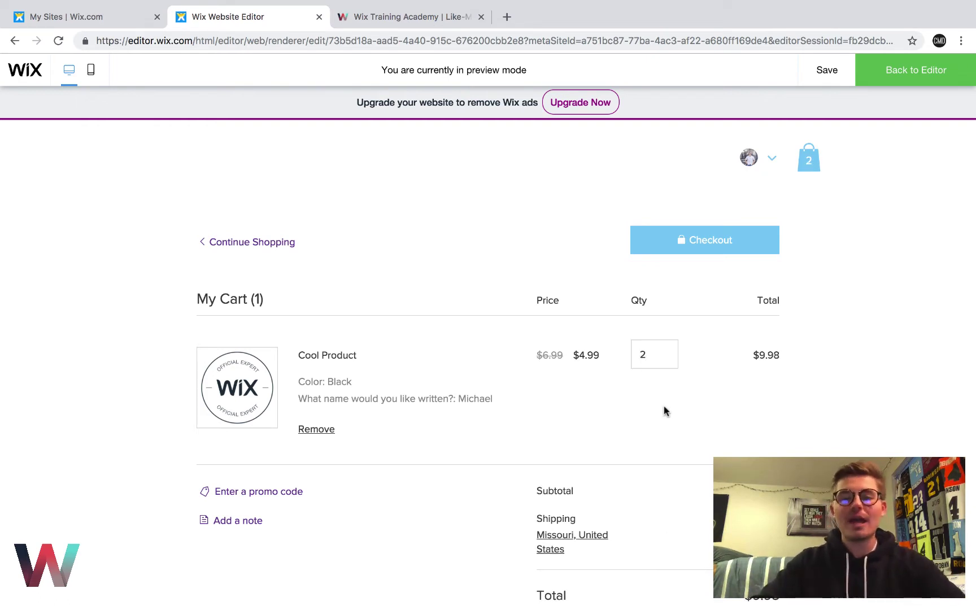
Reveal the promo code field and expand the order note box.
scroll(705, 426, "down", 2)
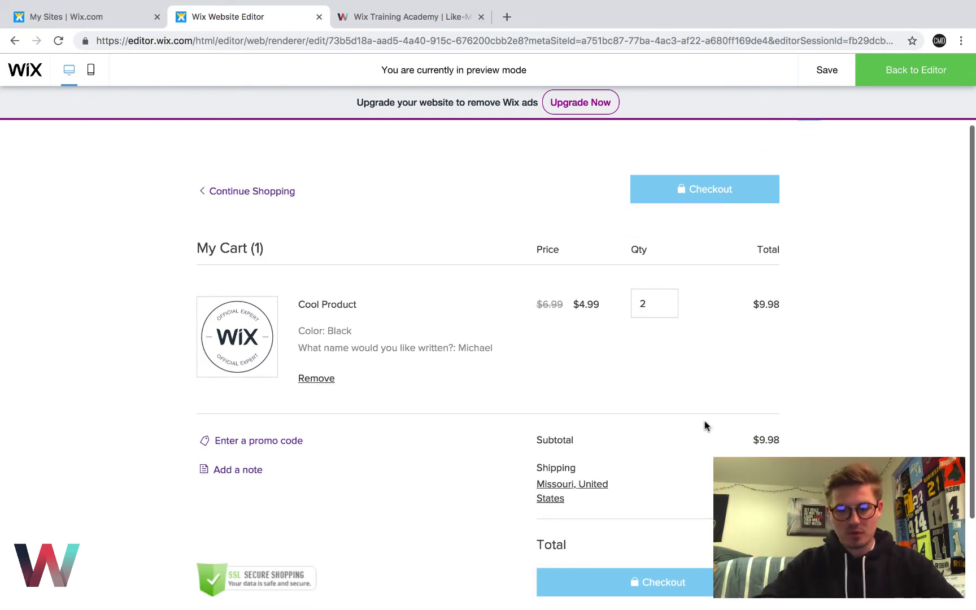
scroll(705, 425, "down", 1)
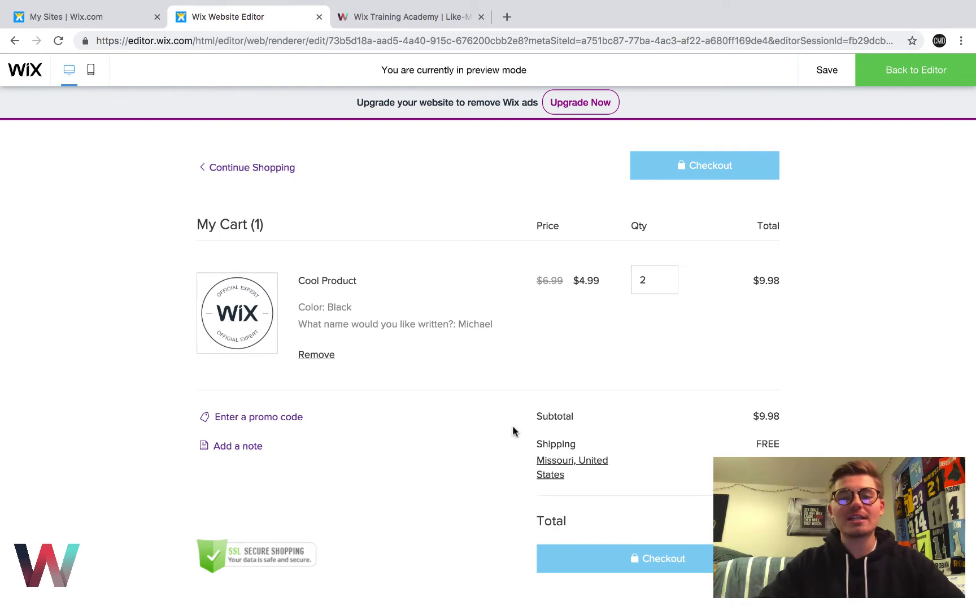
left_click(276, 420)
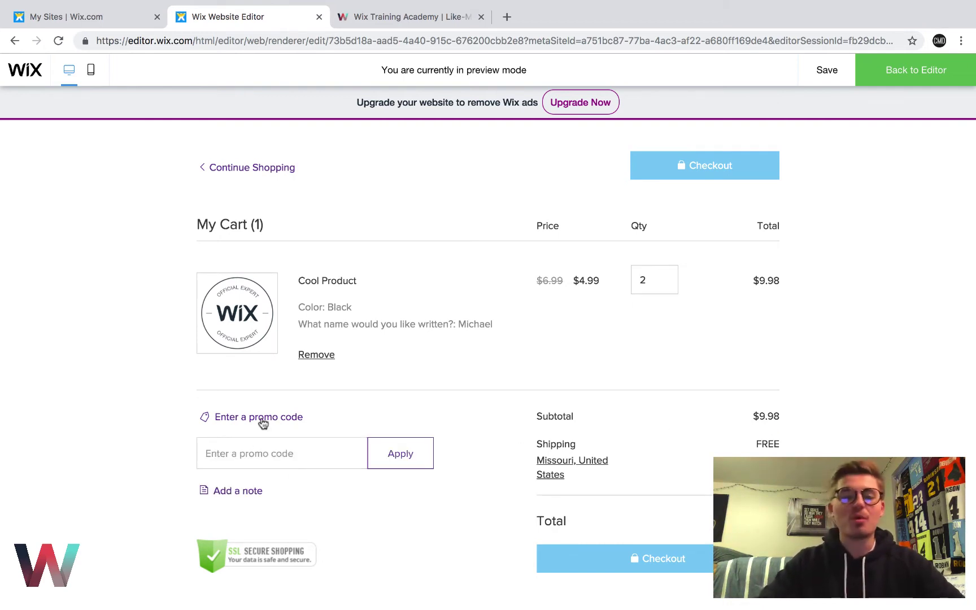
left_click(229, 497)
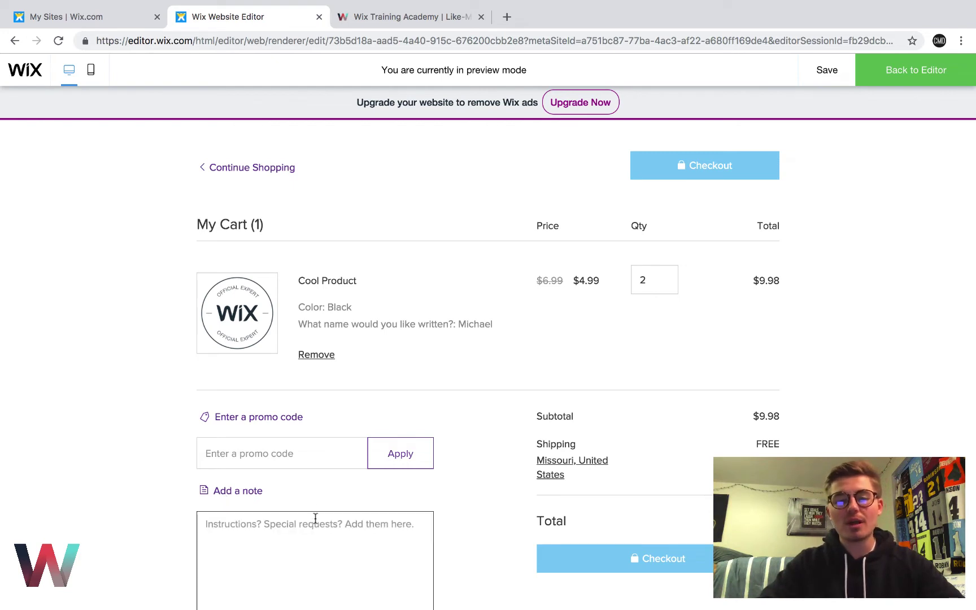
scroll(315, 518, "down", 3)
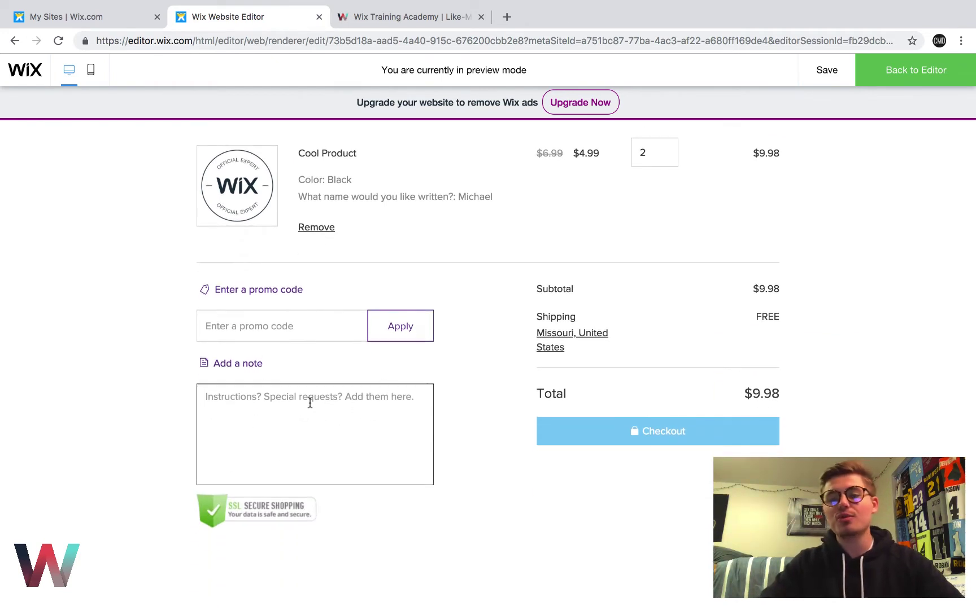
scroll(517, 382, "up", 3)
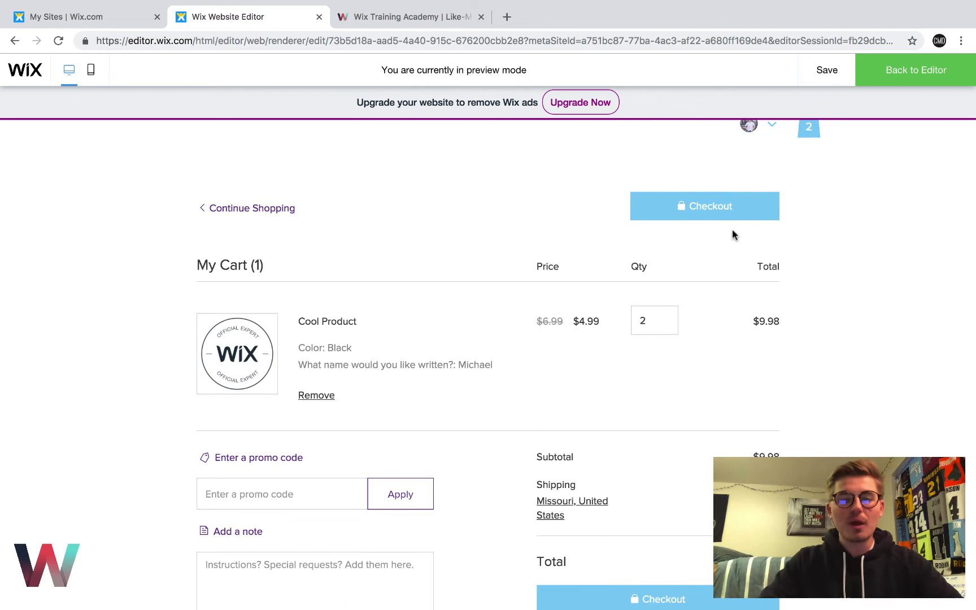
left_click(711, 204)
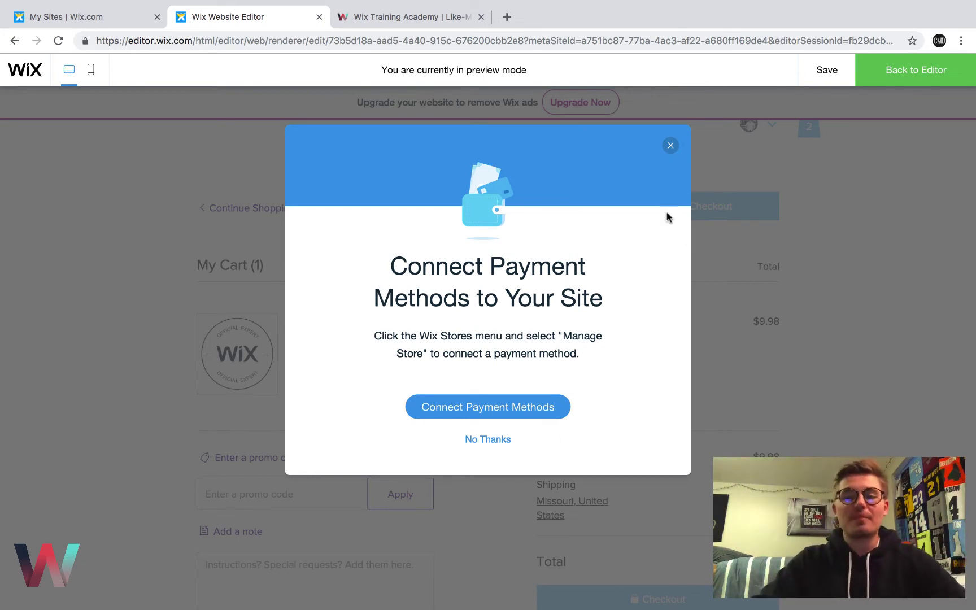
left_click(671, 146)
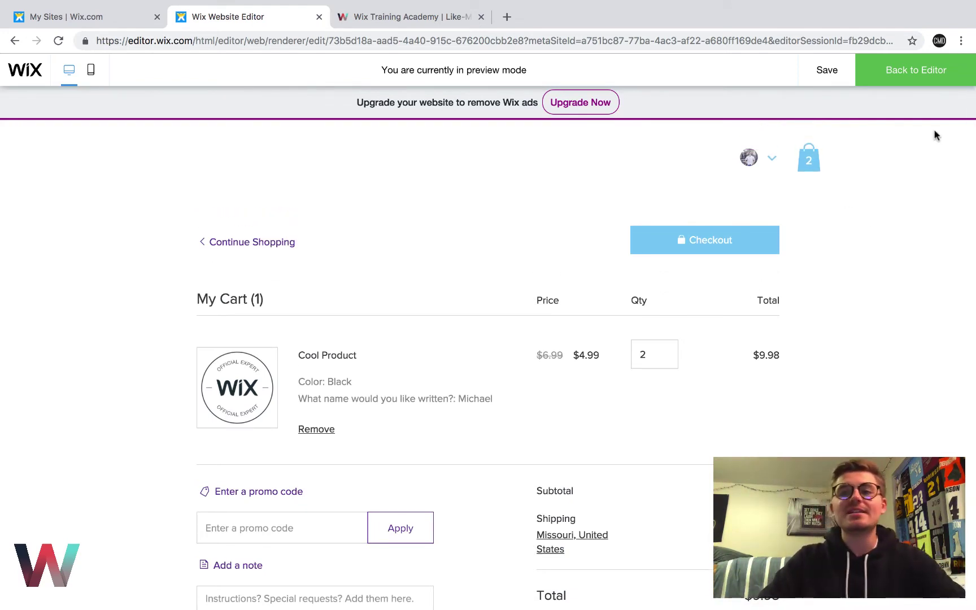
Return to the editor and look over the Product Page.
left_click(925, 68)
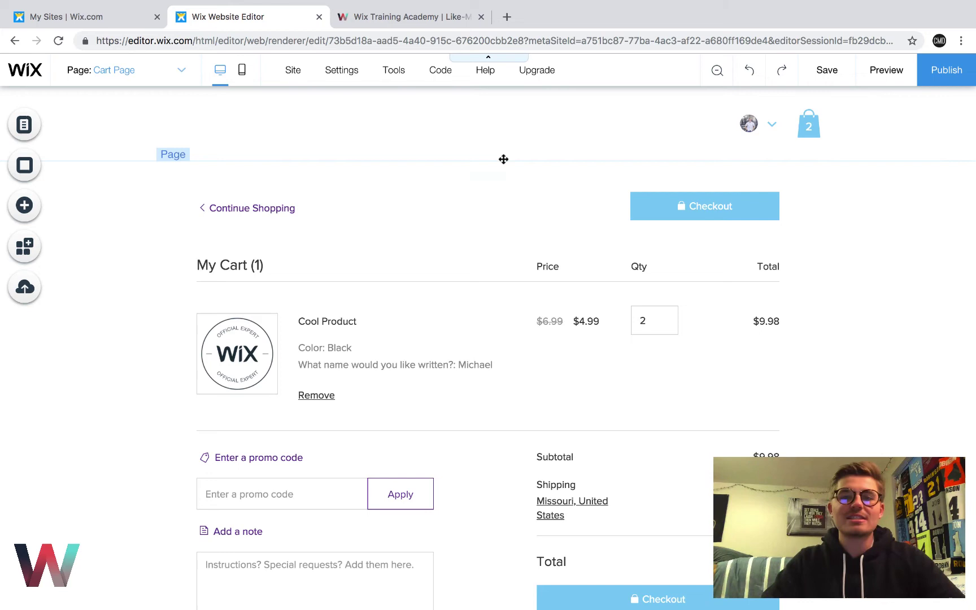
left_click(157, 81)
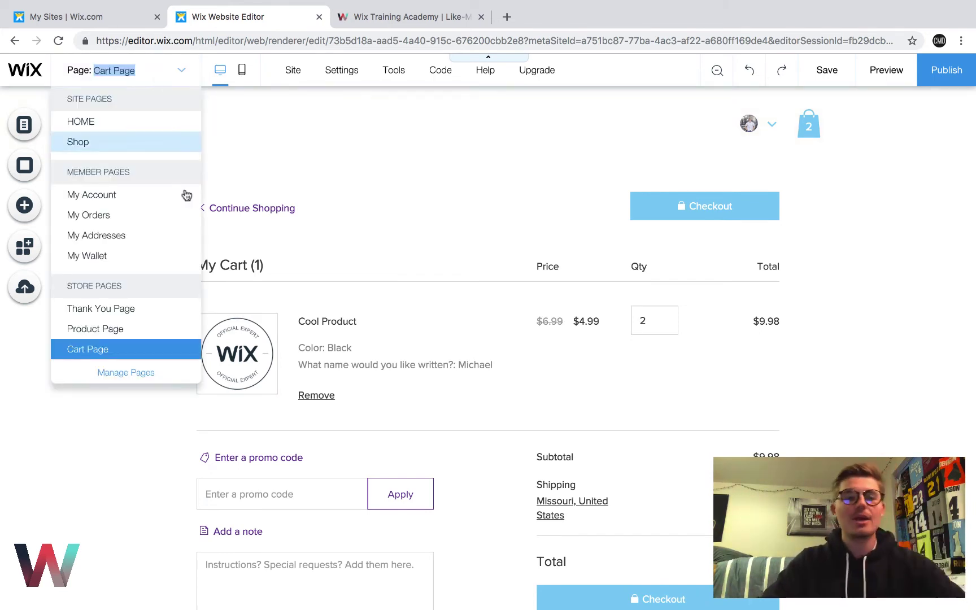
left_click(100, 330)
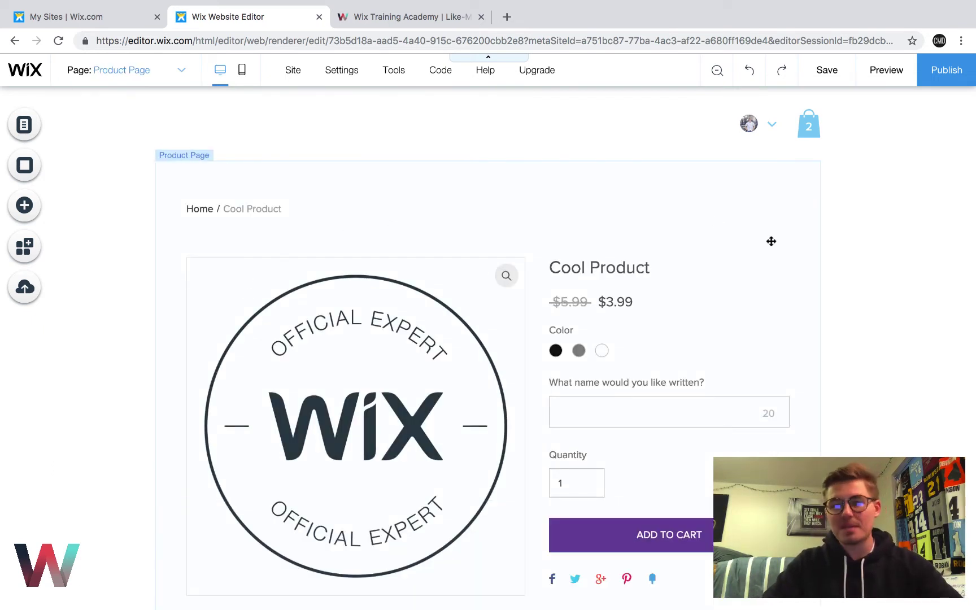
scroll(831, 321, "down", 3)
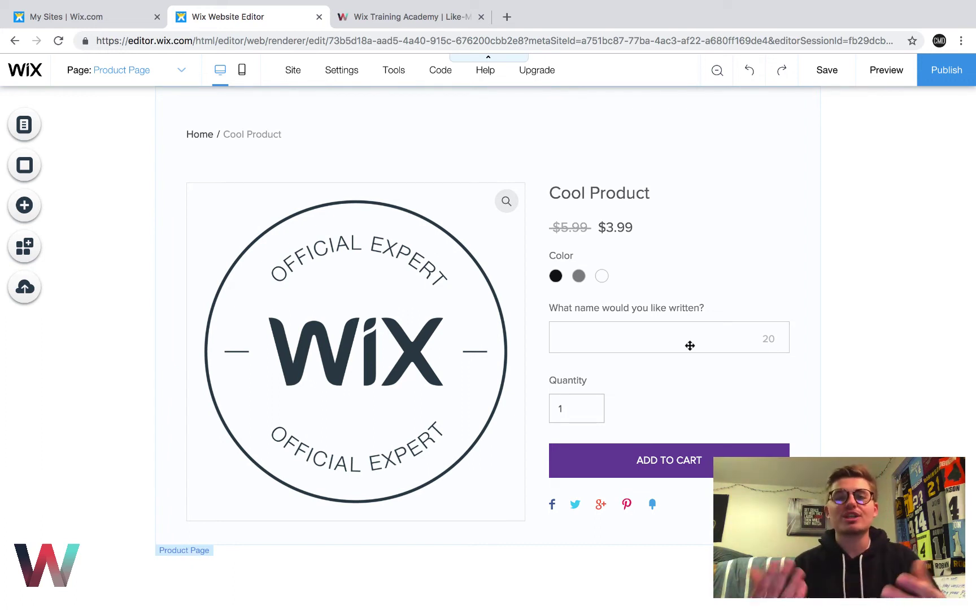
scroll(690, 346, "up", 3)
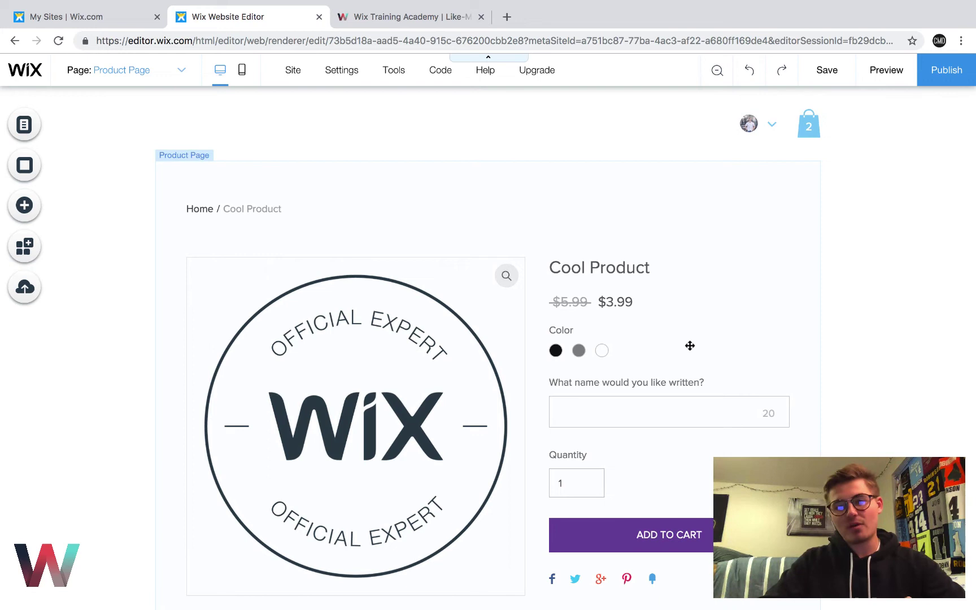
Move through the Cart Page to the Thank You Page and review its confirmation template.
left_click(165, 72)
left_click(120, 348)
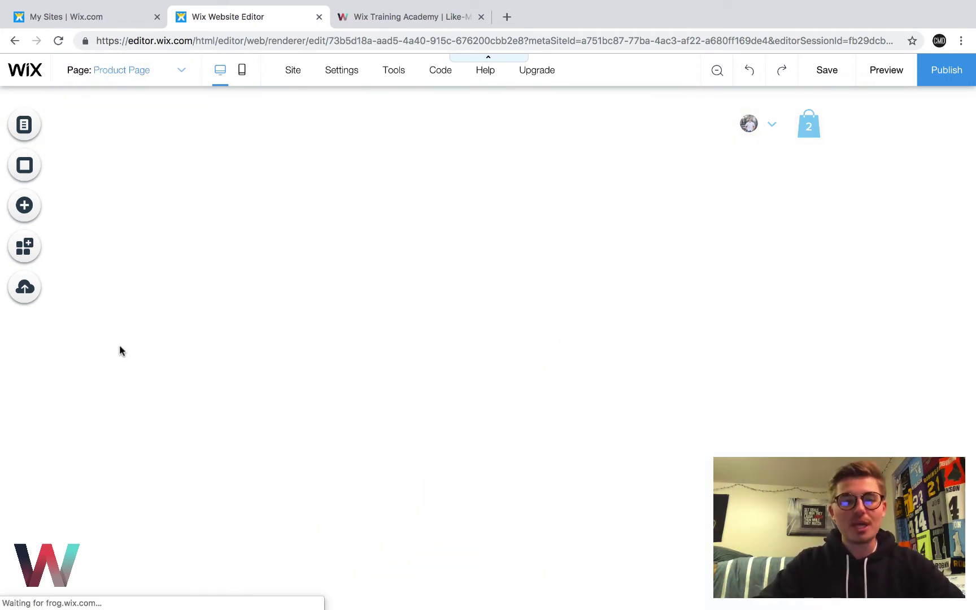
left_click(113, 79)
left_click(112, 308)
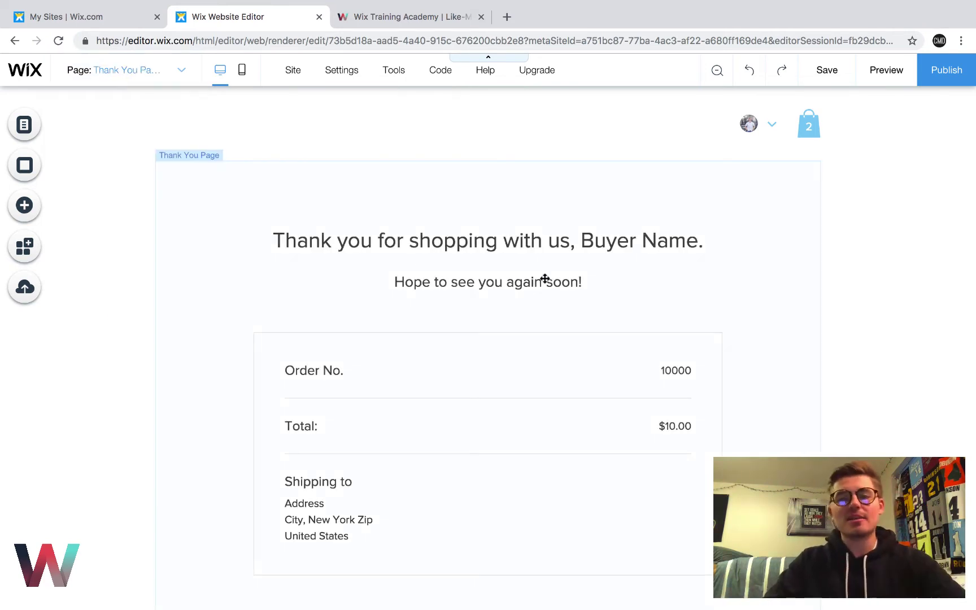
scroll(530, 281, "down", 1)
scroll(530, 281, "down", 3)
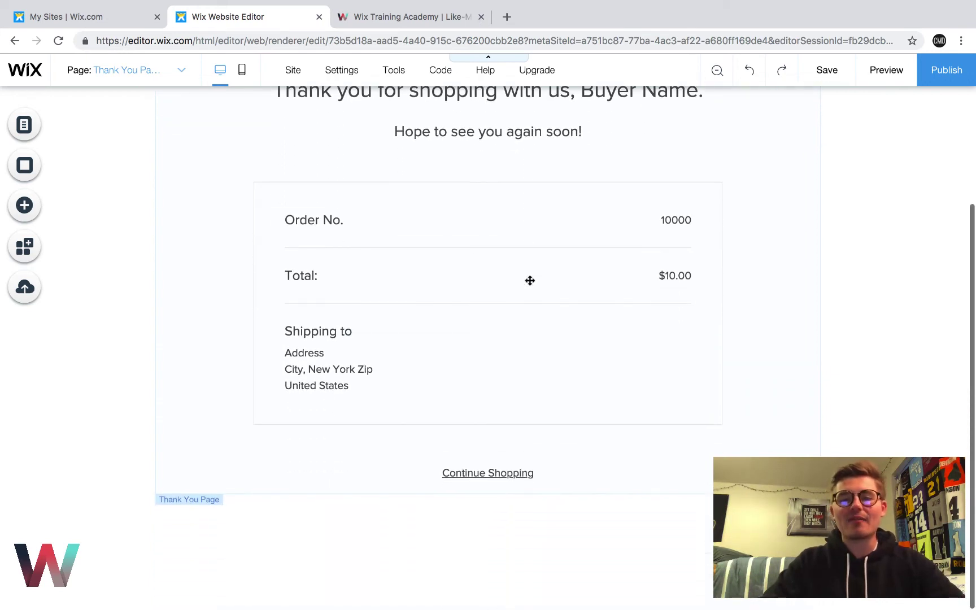
scroll(530, 281, "up", 3)
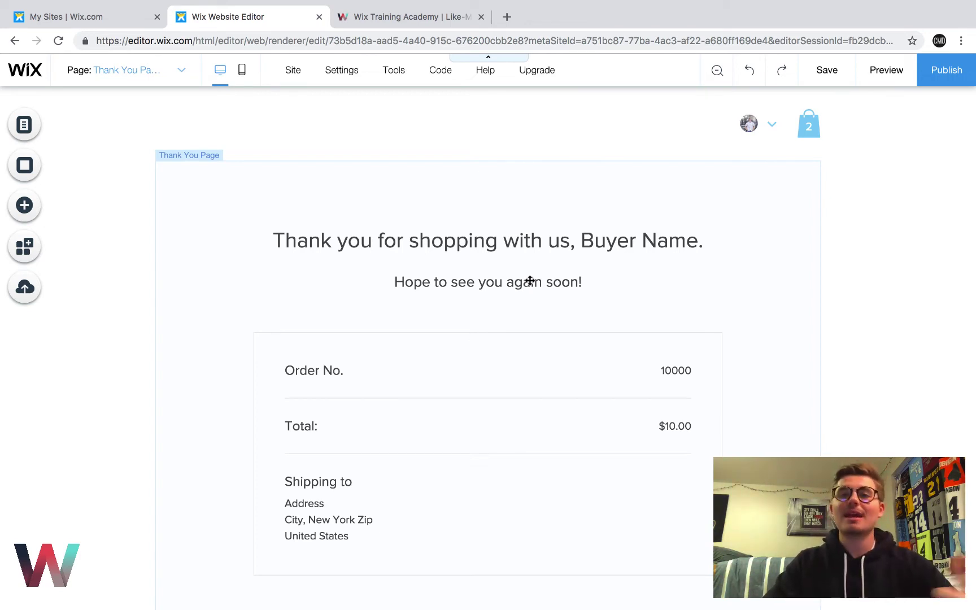
On the Cart Page, open the cart icon settings and switch the icon to the basket style.
left_click(158, 82)
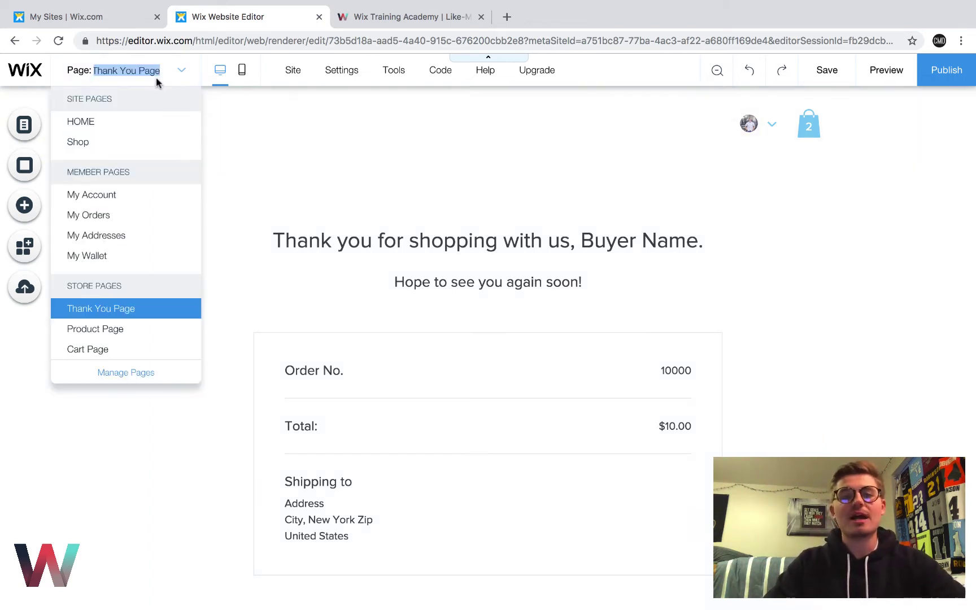
left_click(99, 349)
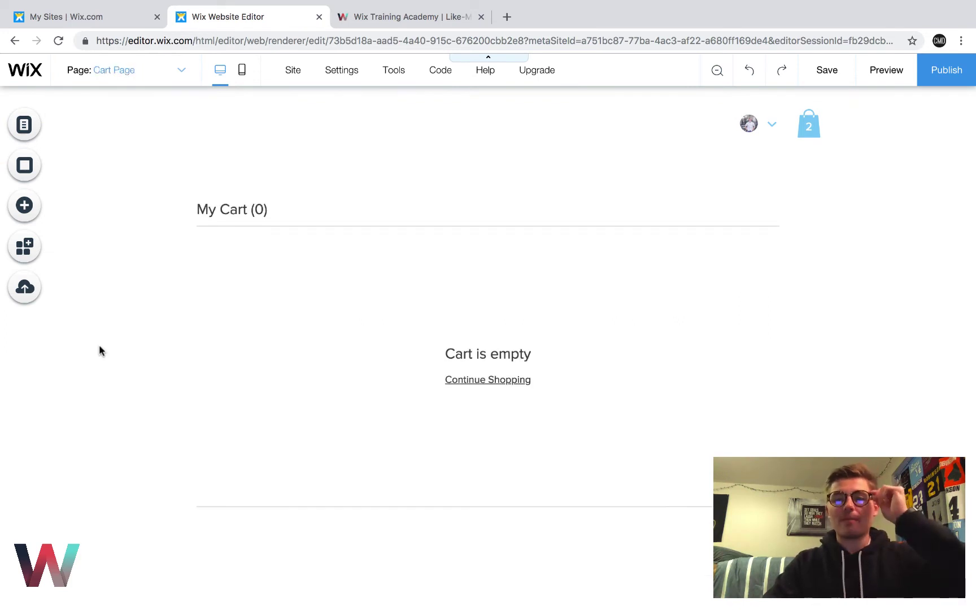
left_click(806, 126)
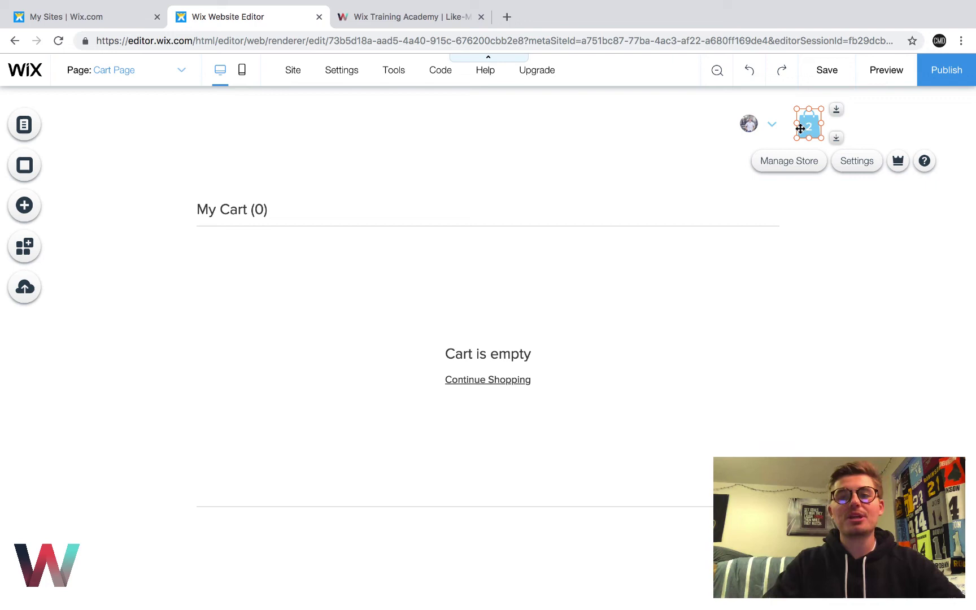
left_click(859, 163)
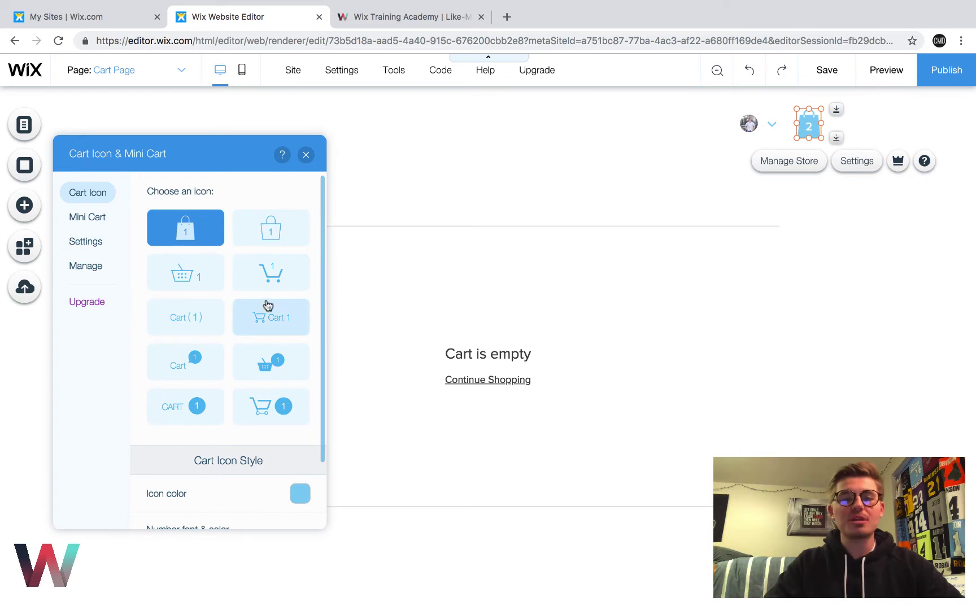
scroll(220, 435, "down", 3)
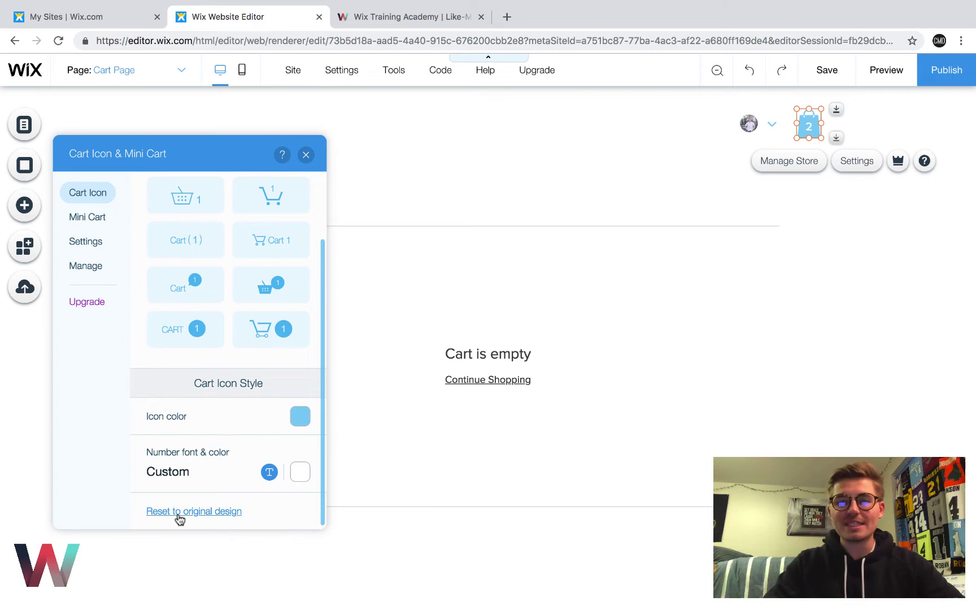
scroll(268, 393, "up", 2)
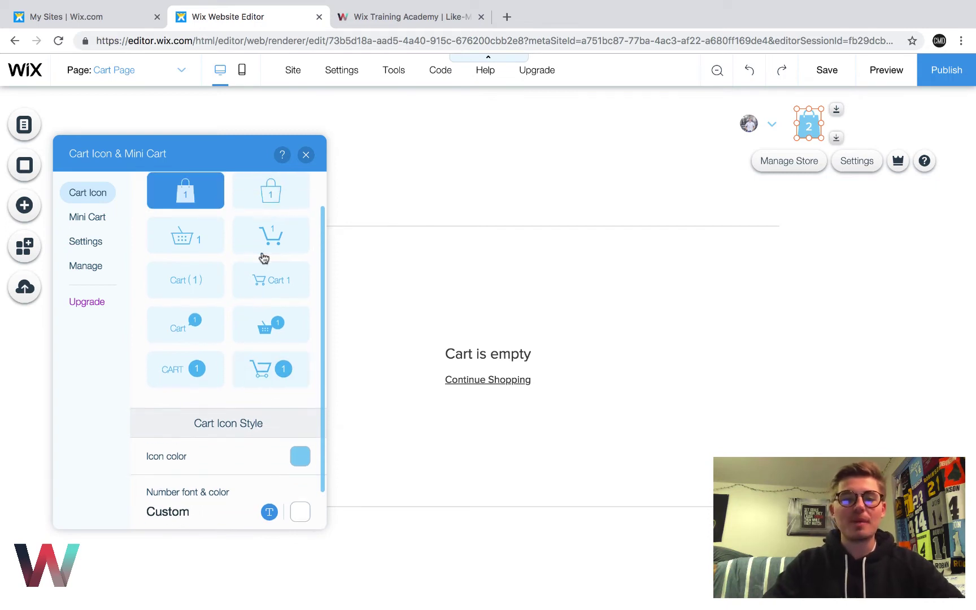
left_click(212, 243)
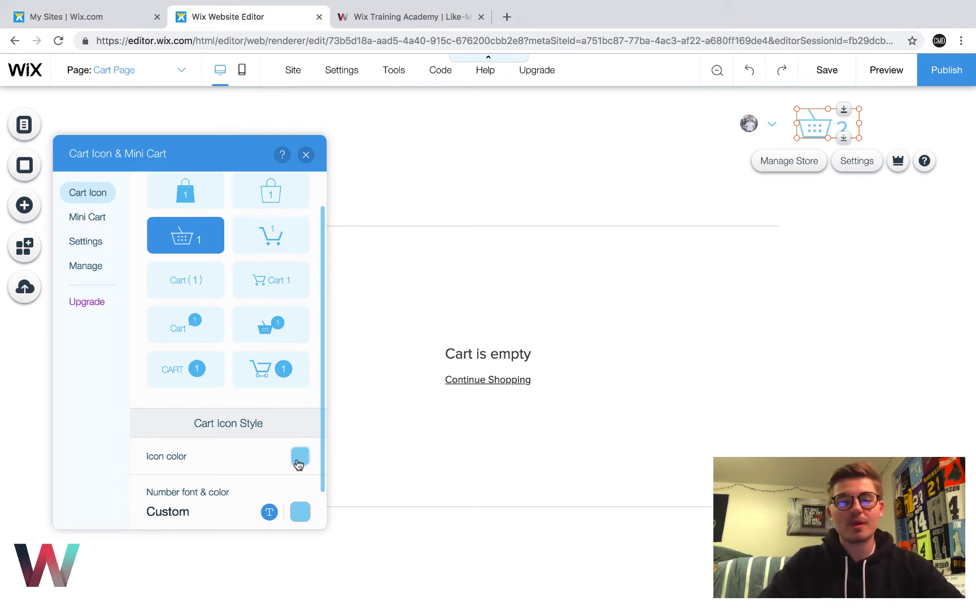
Set the cart count number font to Roboto Bold.
scroll(174, 463, "down", 1)
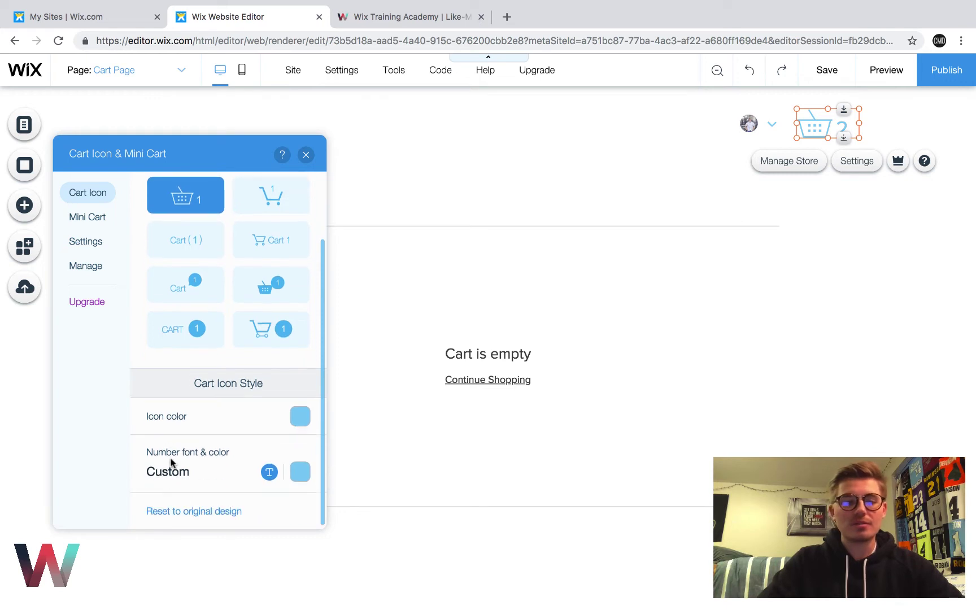
left_click(269, 473)
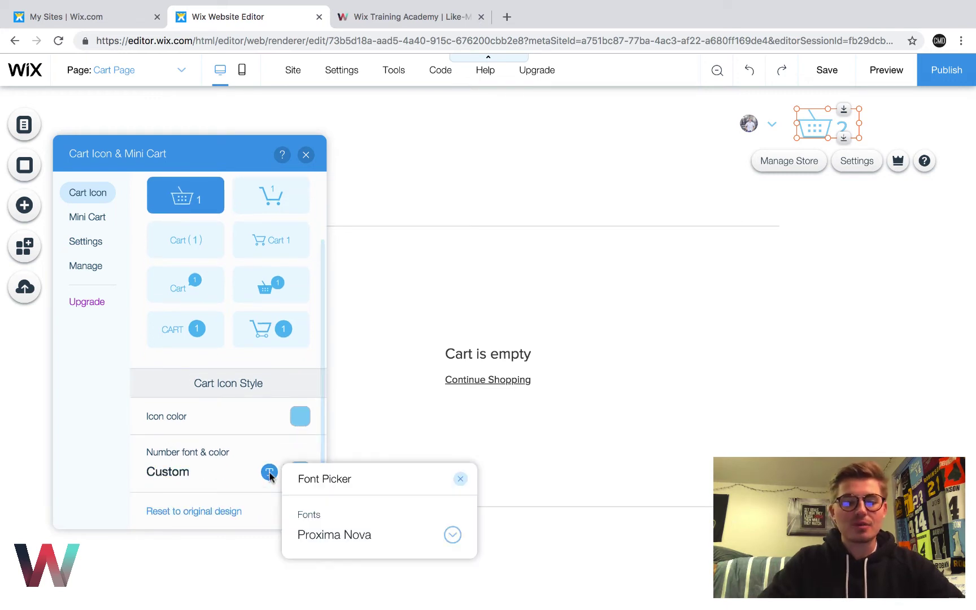
left_click(377, 541)
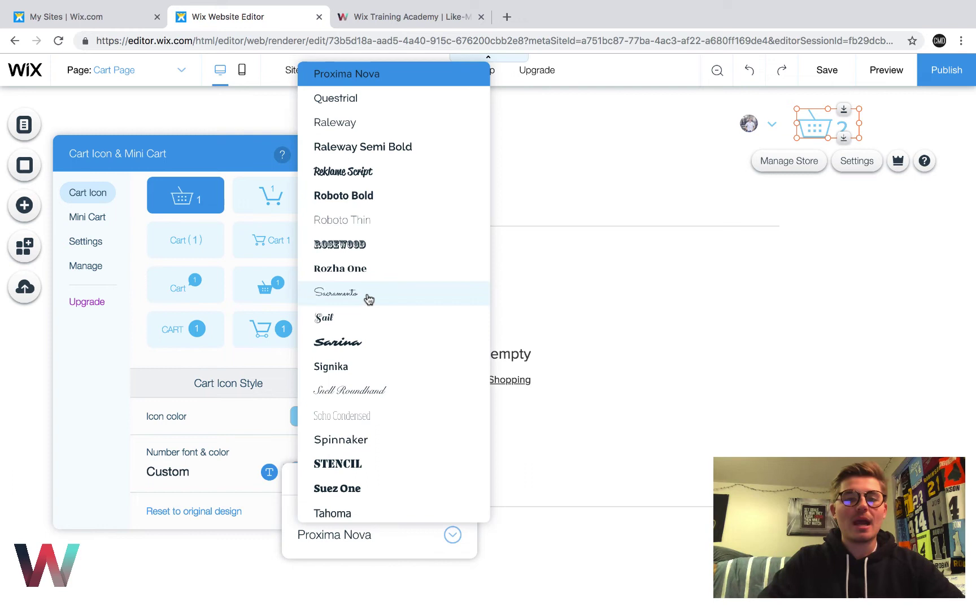
left_click(363, 198)
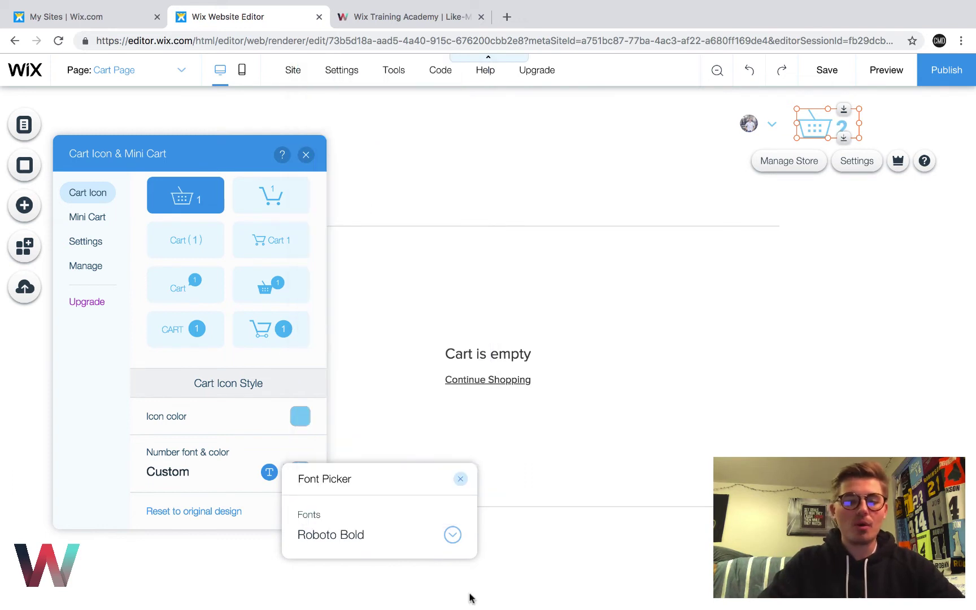
left_click(461, 480)
scroll(192, 386, "up", 2)
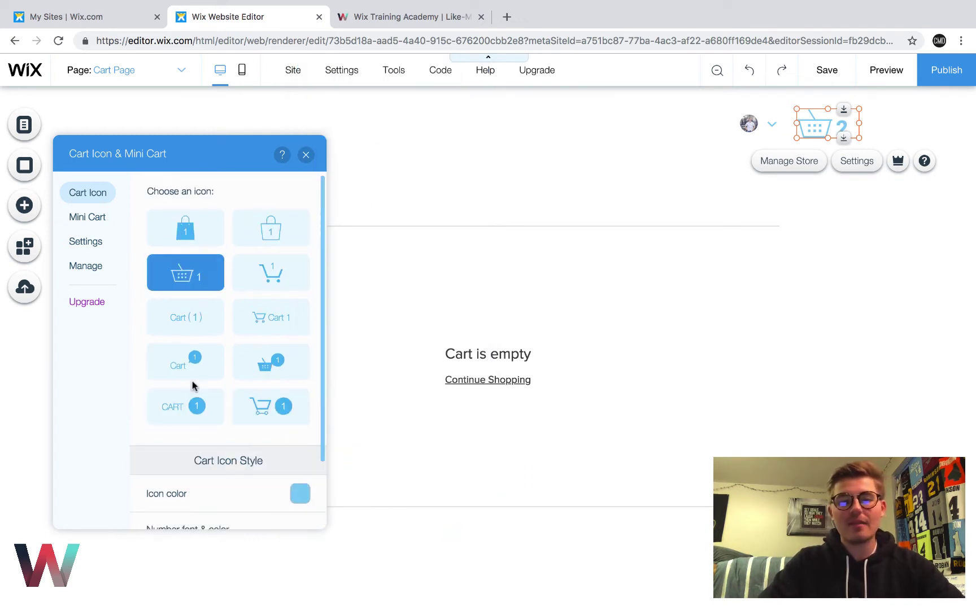
scroll(193, 390, "down", 2)
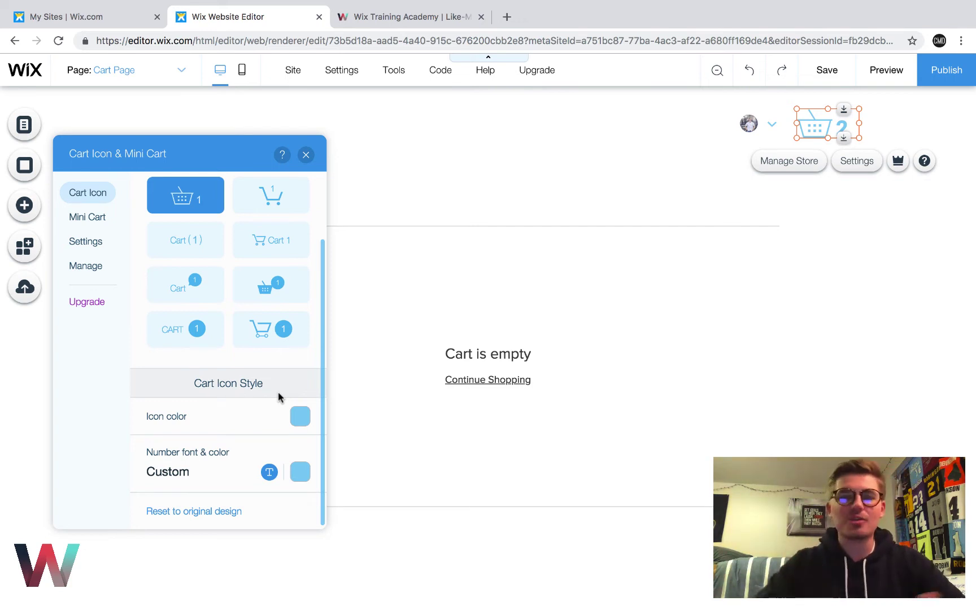
Check the Mini Cart text labels, cart-icon click behaviour and Manage options, then close the panel.
left_click(86, 229)
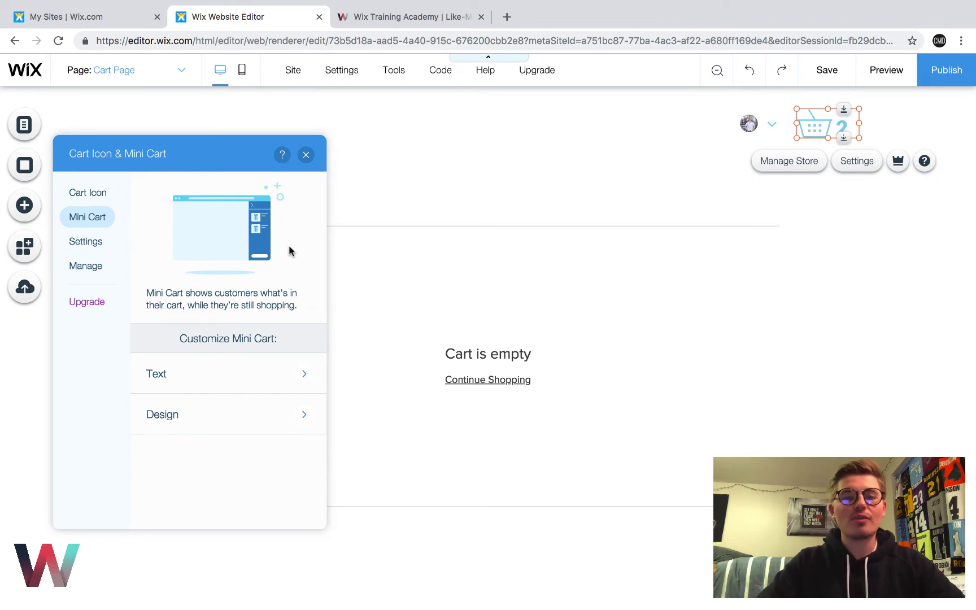
left_click(228, 361)
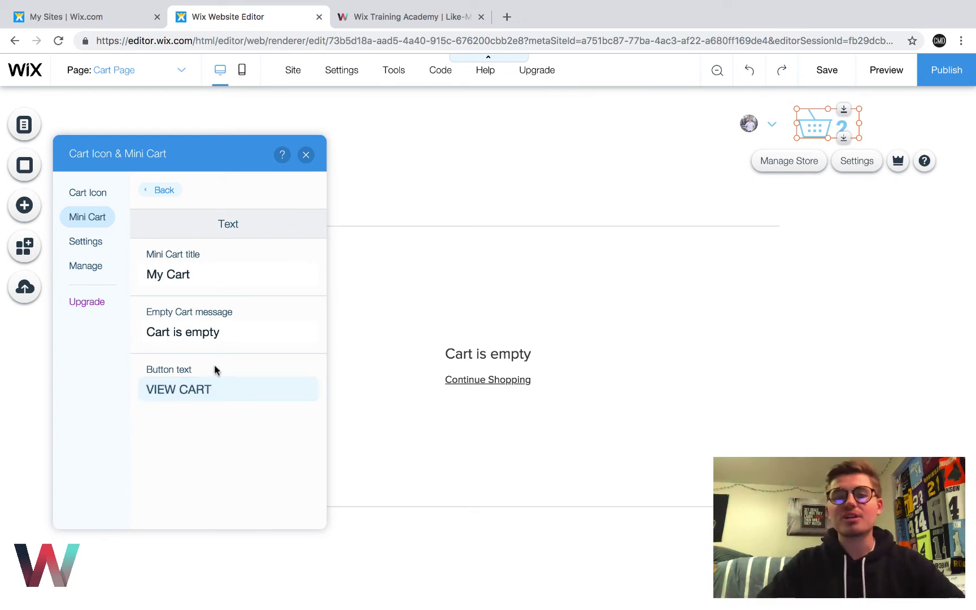
left_click(85, 242)
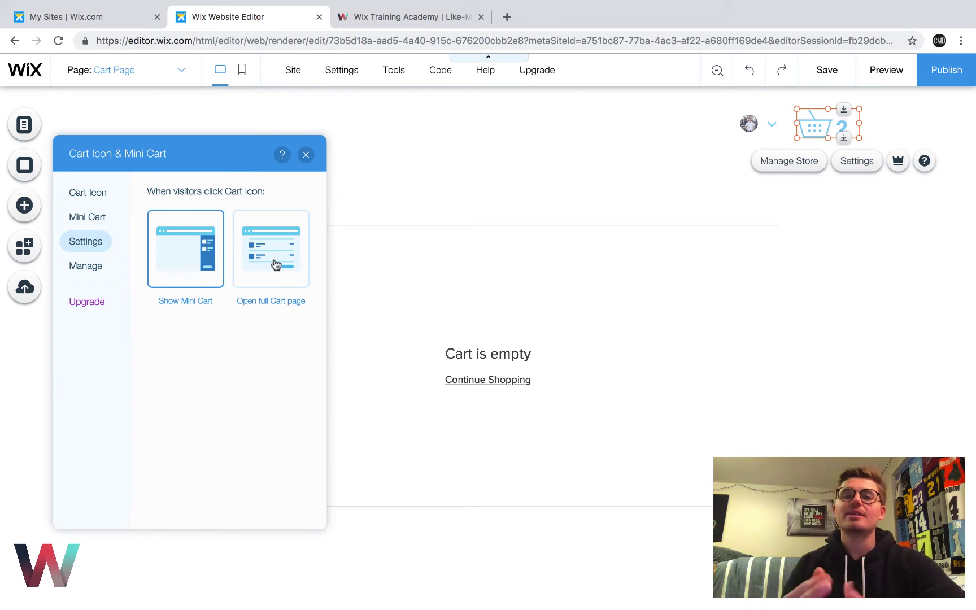
left_click(79, 265)
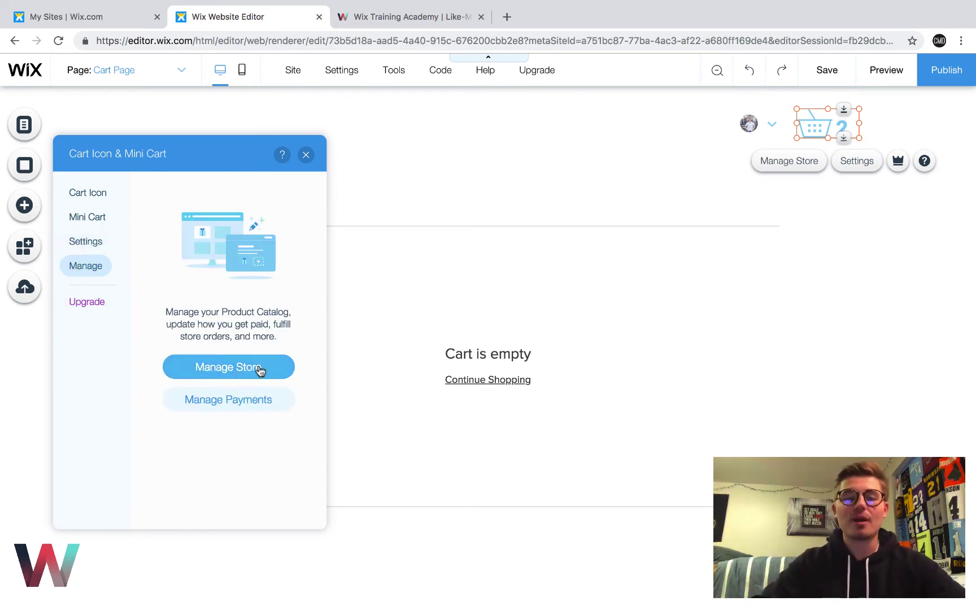
left_click(305, 155)
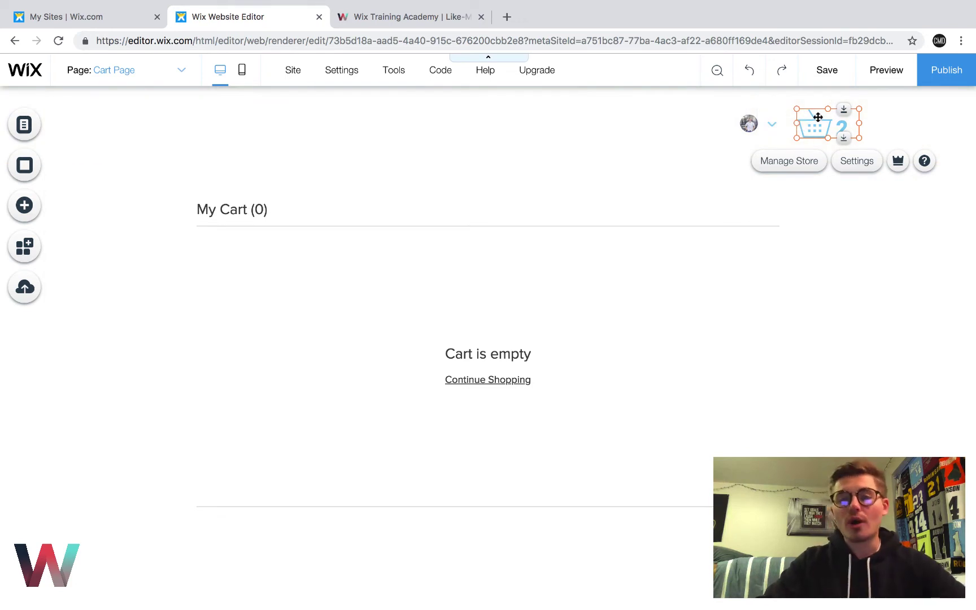
Open the cart page settings and view the delivery rate and tax display options.
left_click(404, 280)
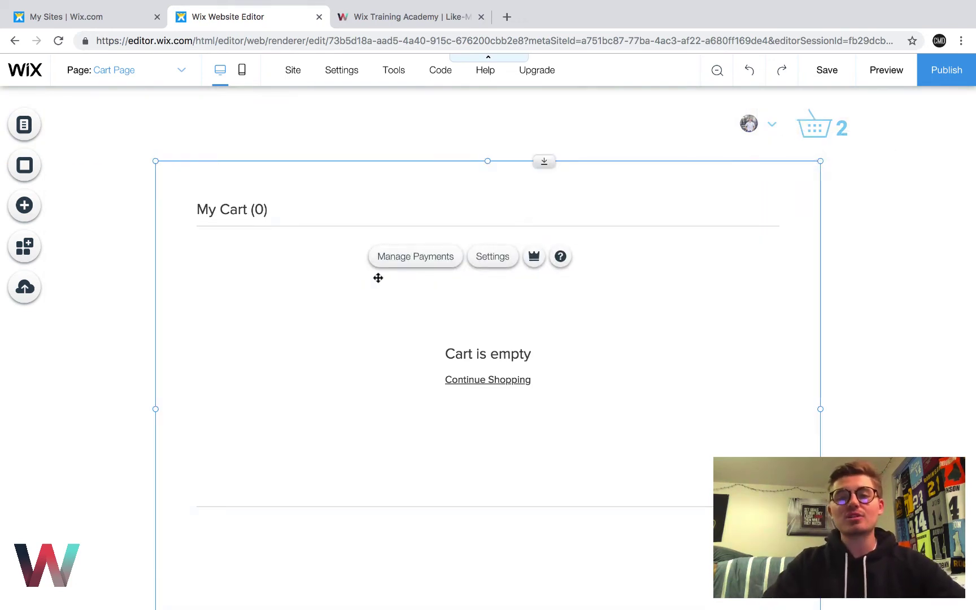
left_click(499, 270)
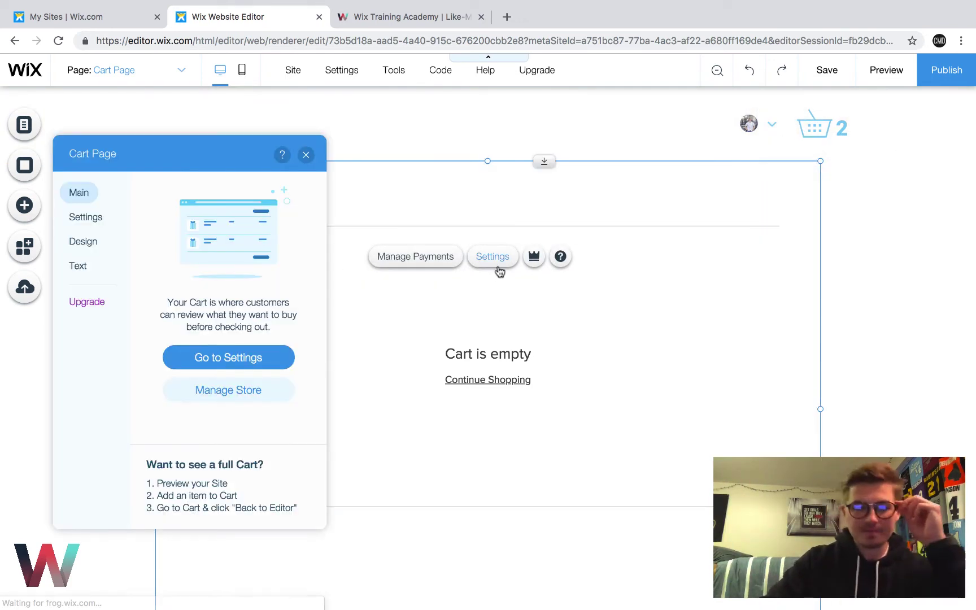
left_click(90, 220)
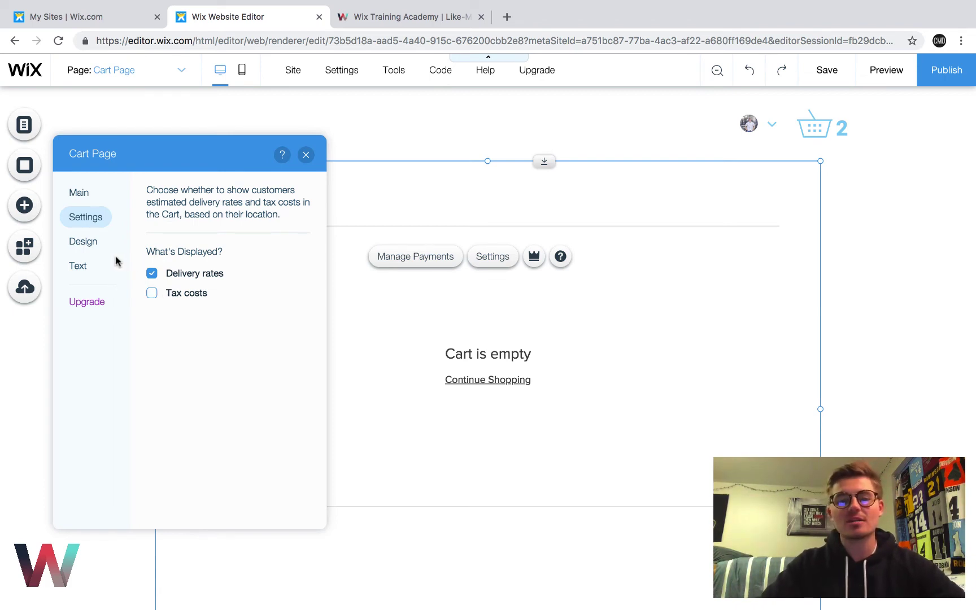
Switch the cart buttons to the rounded filled style with 20 px corners and no border.
left_click(90, 243)
scroll(263, 317, "down", 3)
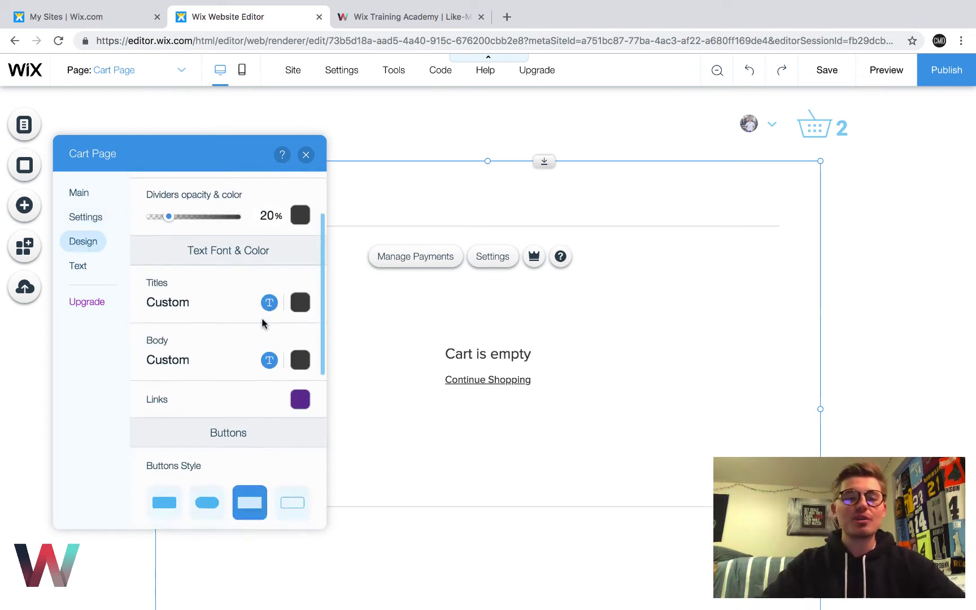
scroll(262, 323, "down", 5)
scroll(263, 323, "up", 8)
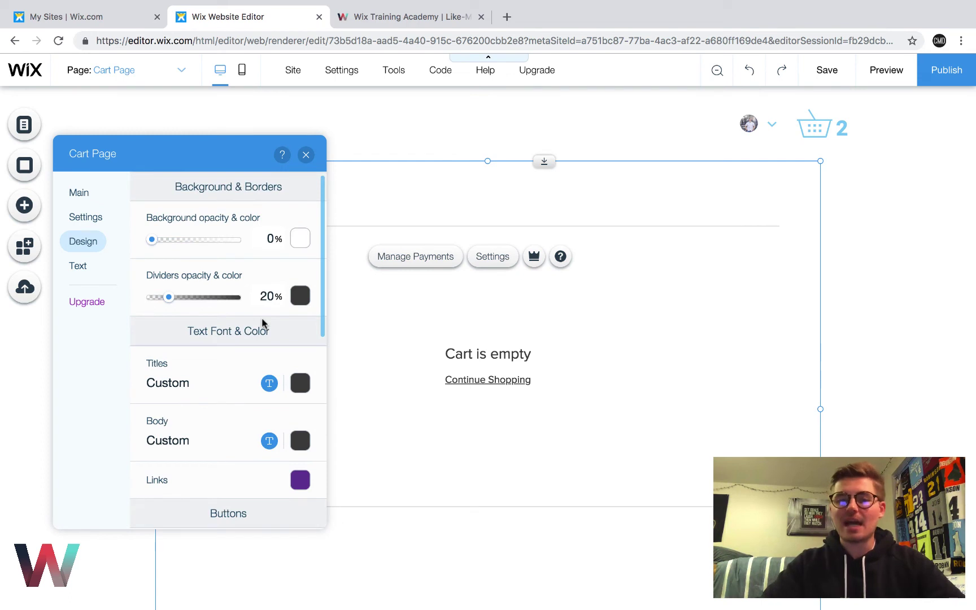
scroll(262, 321, "down", 1)
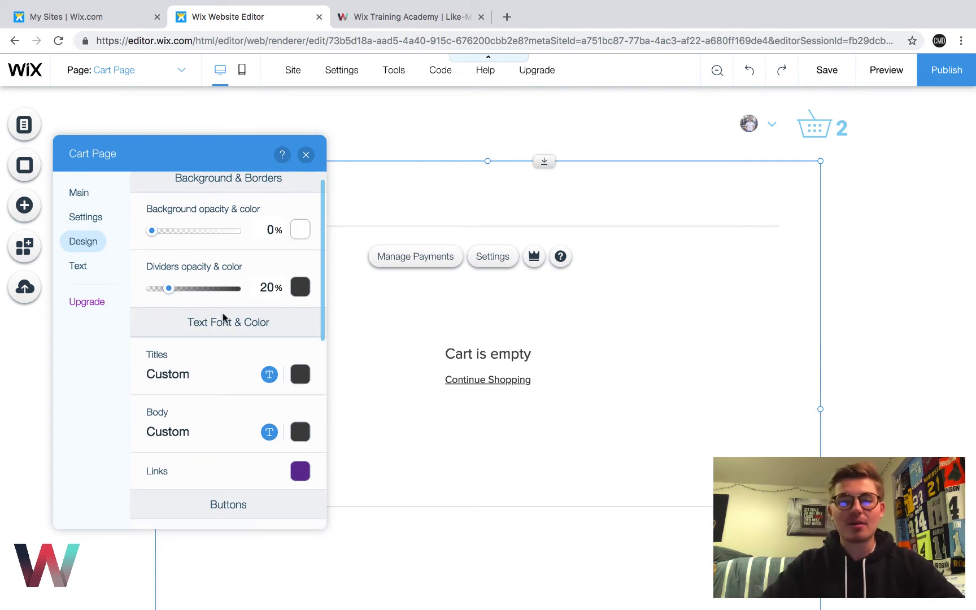
scroll(224, 316, "down", 3)
scroll(223, 316, "down", 1)
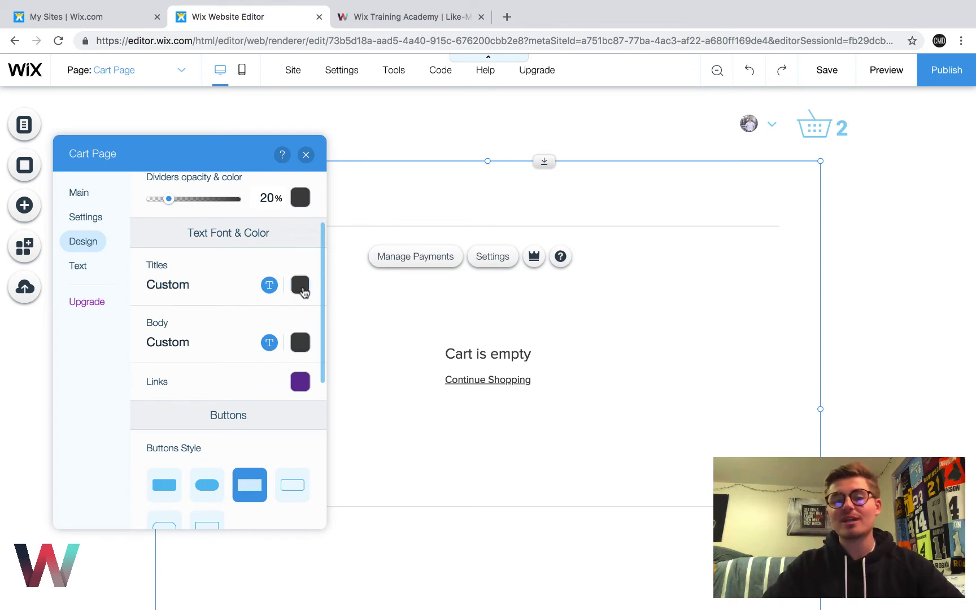
scroll(245, 414, "down", 4)
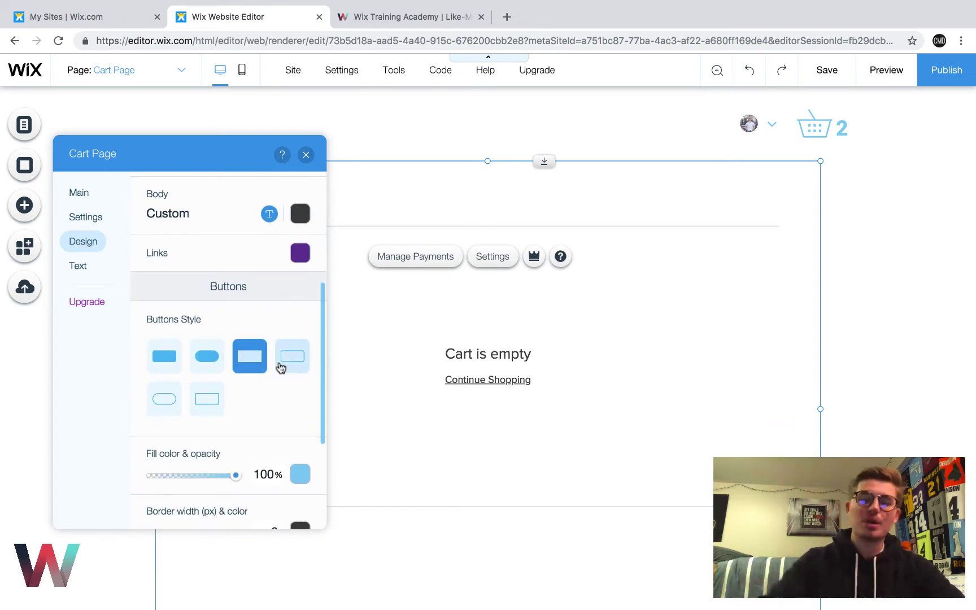
left_click(165, 398)
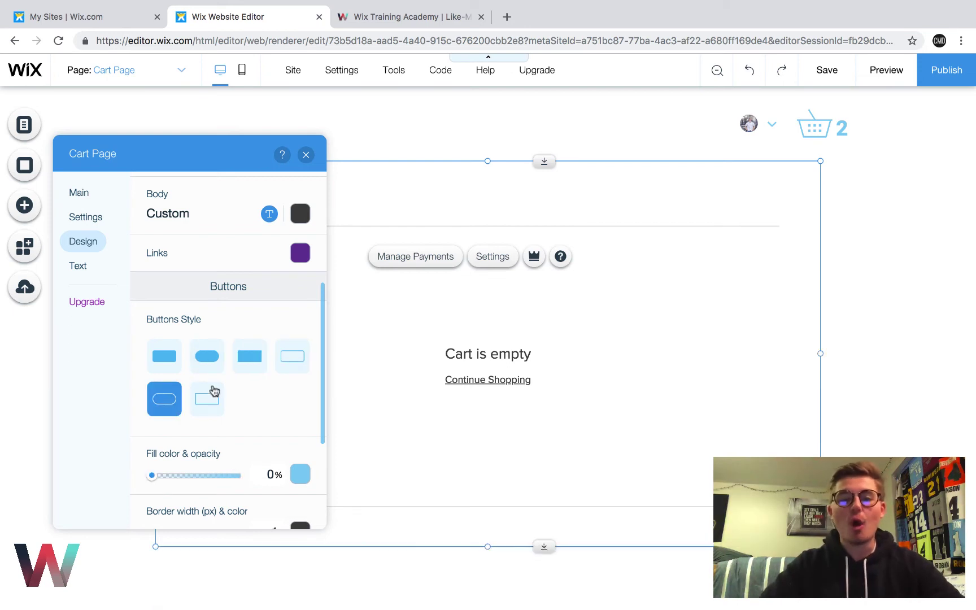
left_click(211, 367)
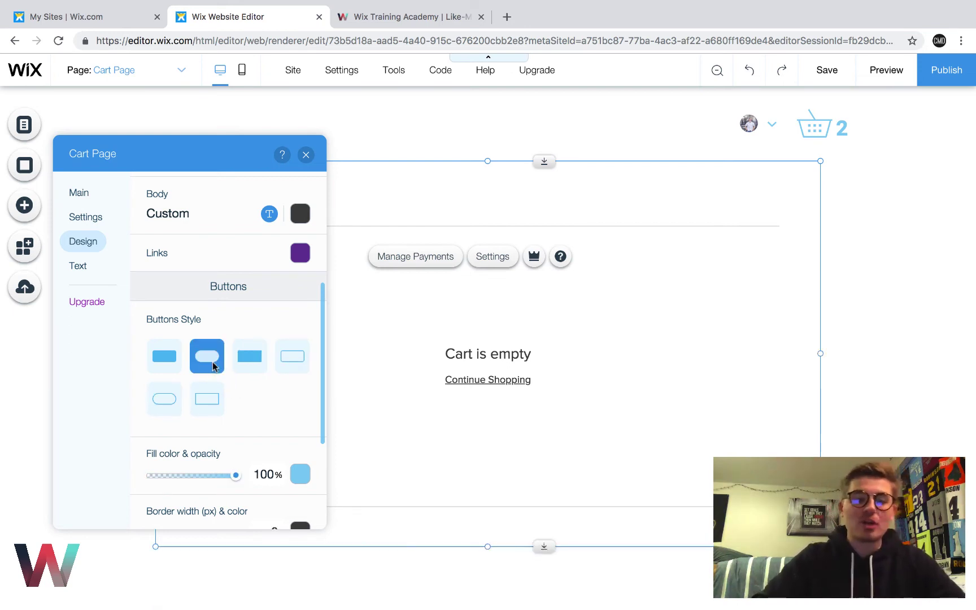
scroll(264, 404, "down", 3)
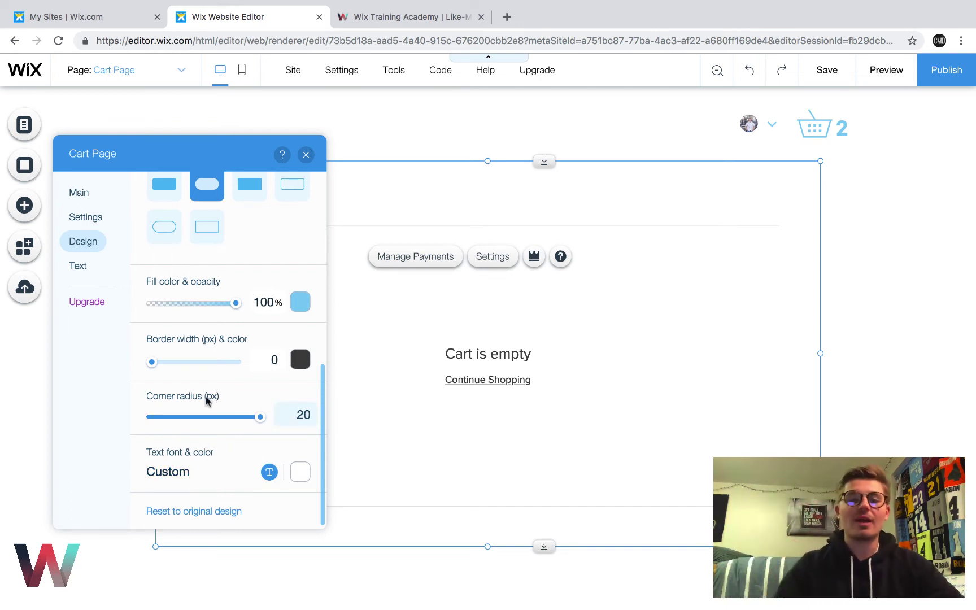
scroll(226, 424, "up", 1)
scroll(187, 464, "down", 1)
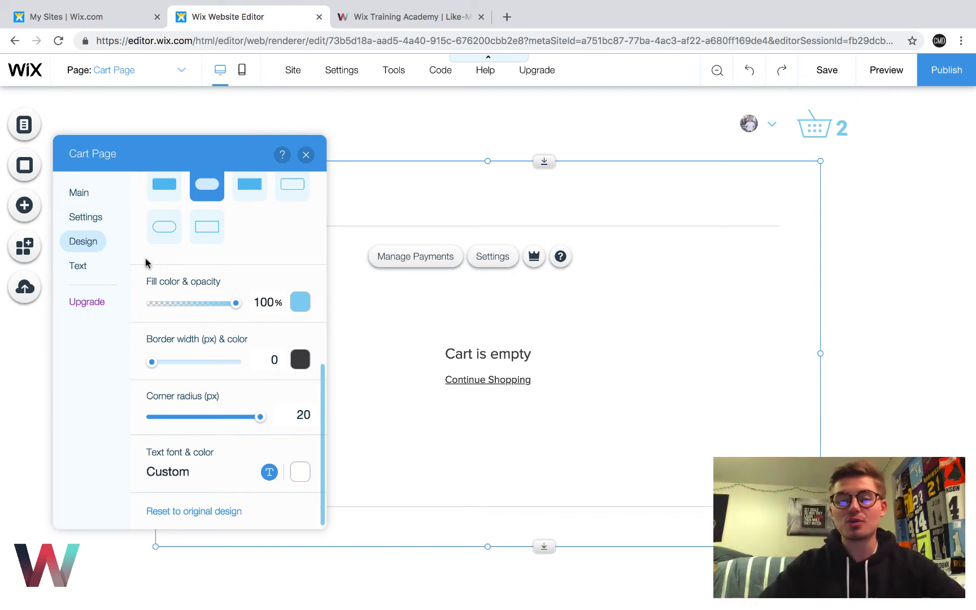
Scroll through the cart page's General, Empty Cart and Full Cart text fields.
left_click(83, 267)
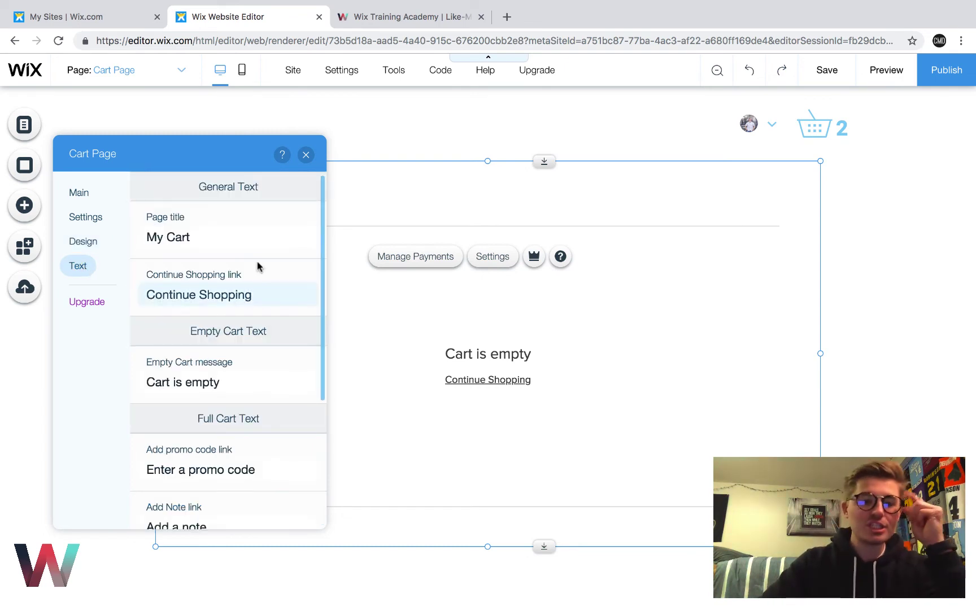
scroll(248, 221, "down", 5)
scroll(251, 226, "down", 2)
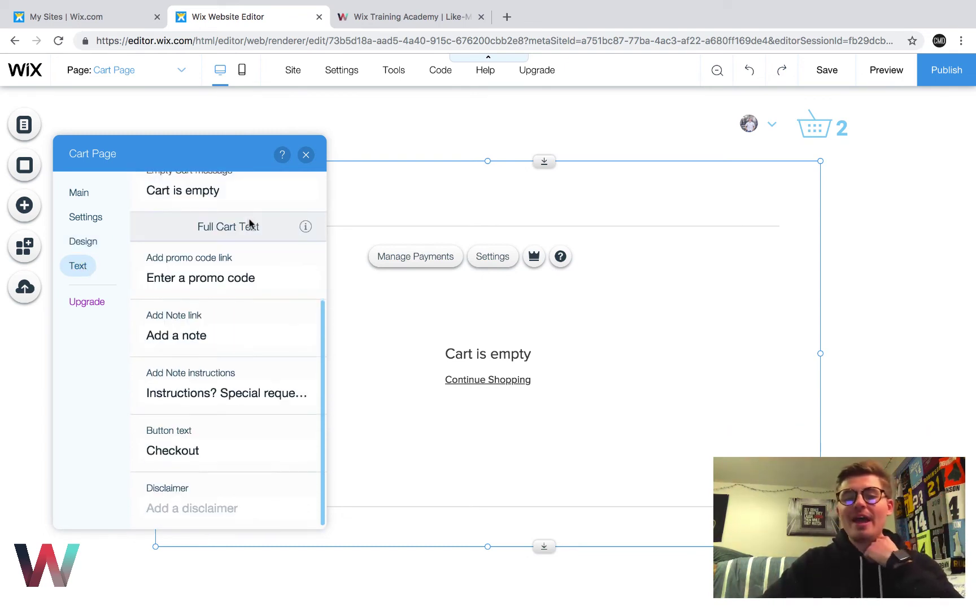
scroll(246, 242, "up", 7)
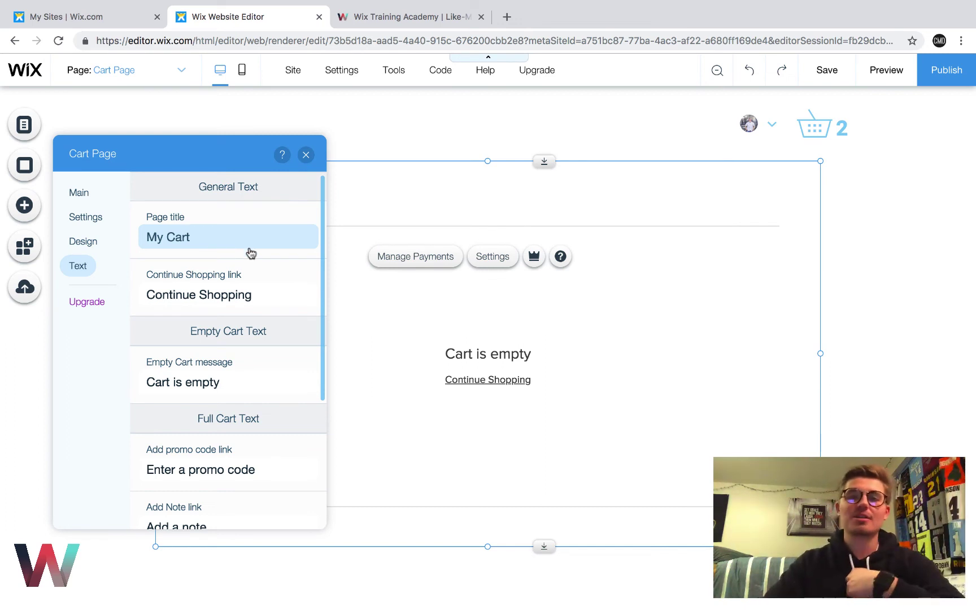
scroll(250, 253, "down", 2)
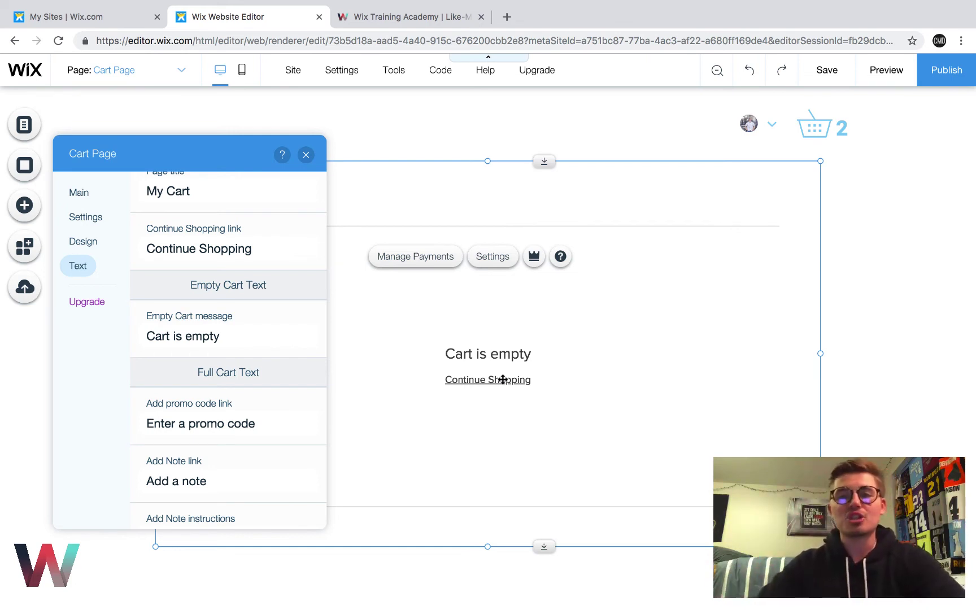
scroll(239, 438, "down", 2)
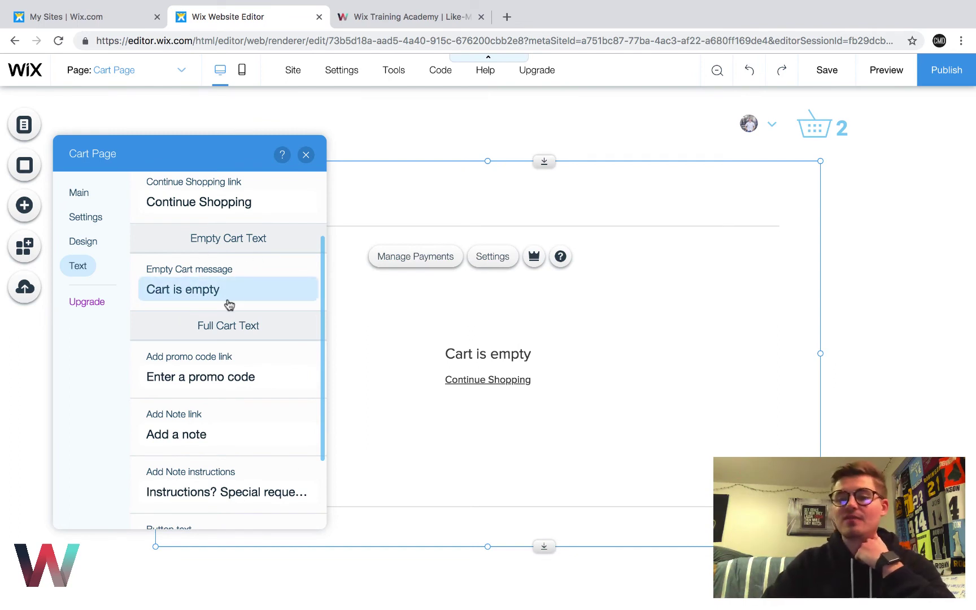
scroll(229, 306, "down", 4)
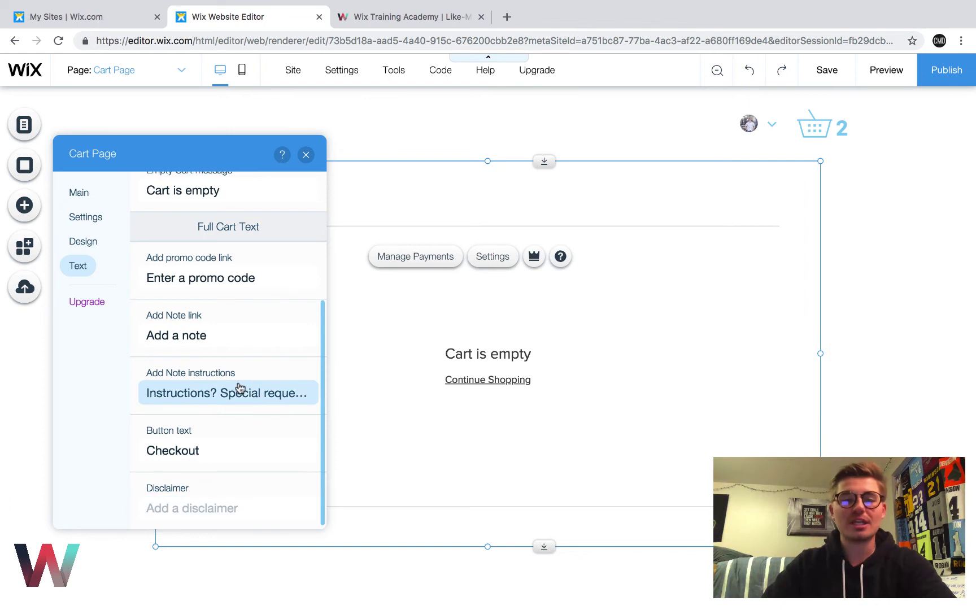
scroll(238, 367, "up", 6)
Close the Cart Page settings panel.
left_click(306, 154)
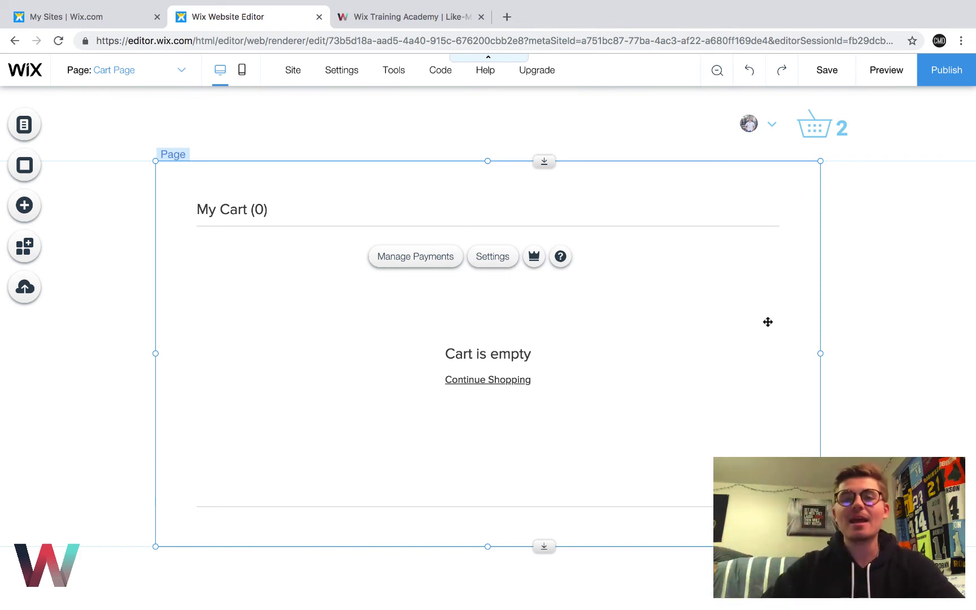
Switch the editor to the Thank You Page and scroll through its layout.
left_click(143, 79)
left_click(116, 309)
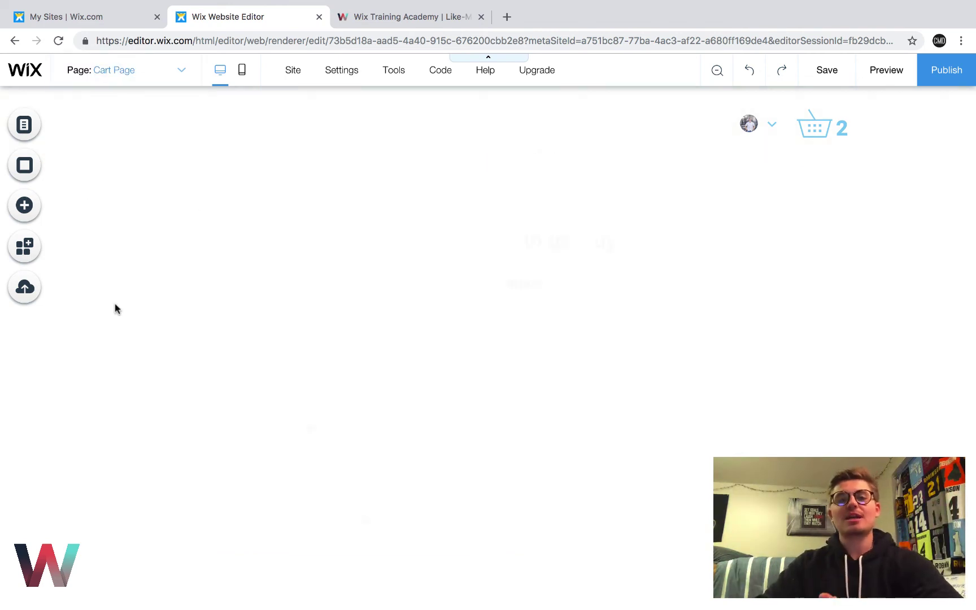
scroll(332, 326, "down", 3)
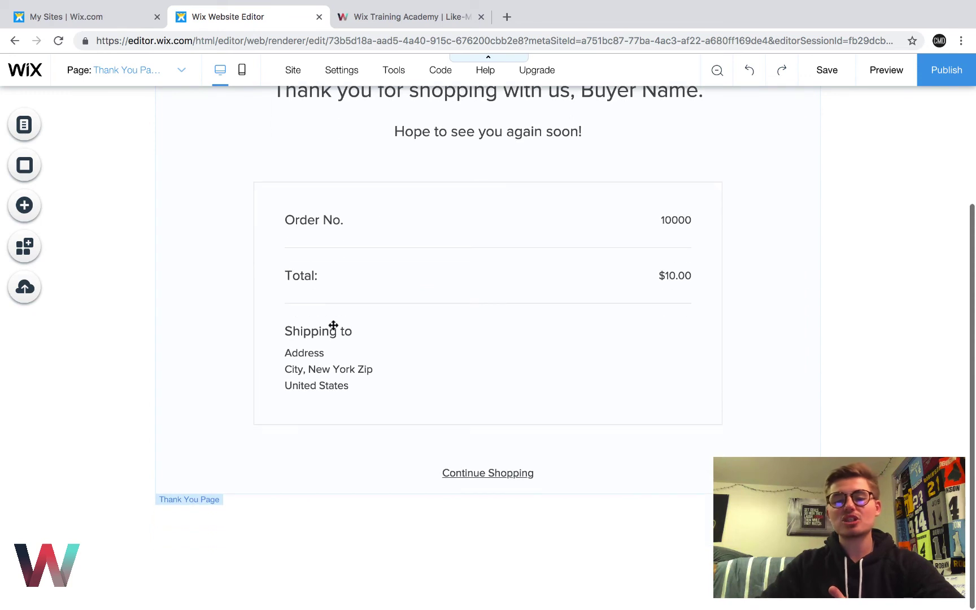
scroll(751, 333, "left", 2)
scroll(867, 214, "up", 3)
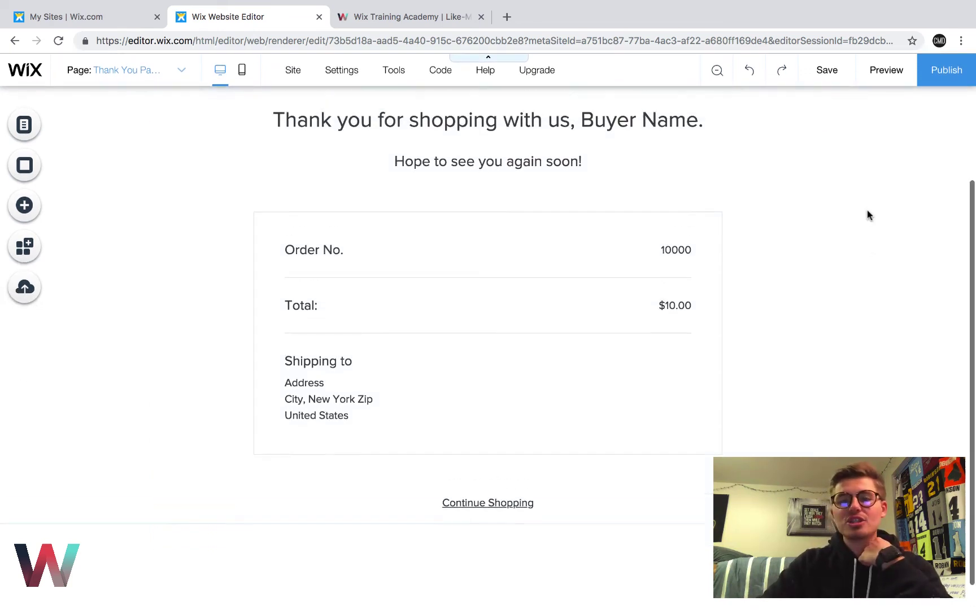
scroll(867, 214, "down", 1)
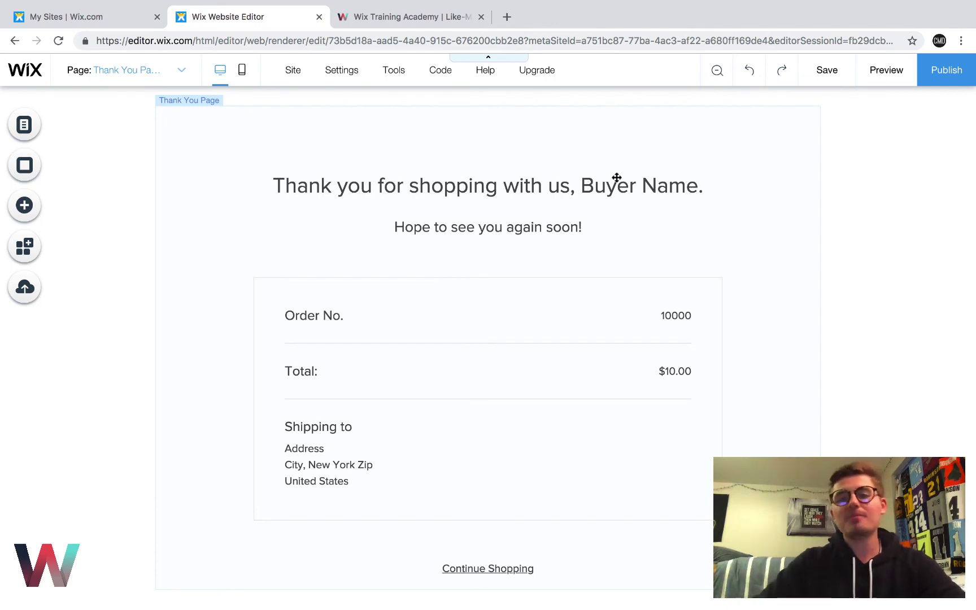
Open the Thank You section's settings and show its editable text labels.
left_click(616, 177)
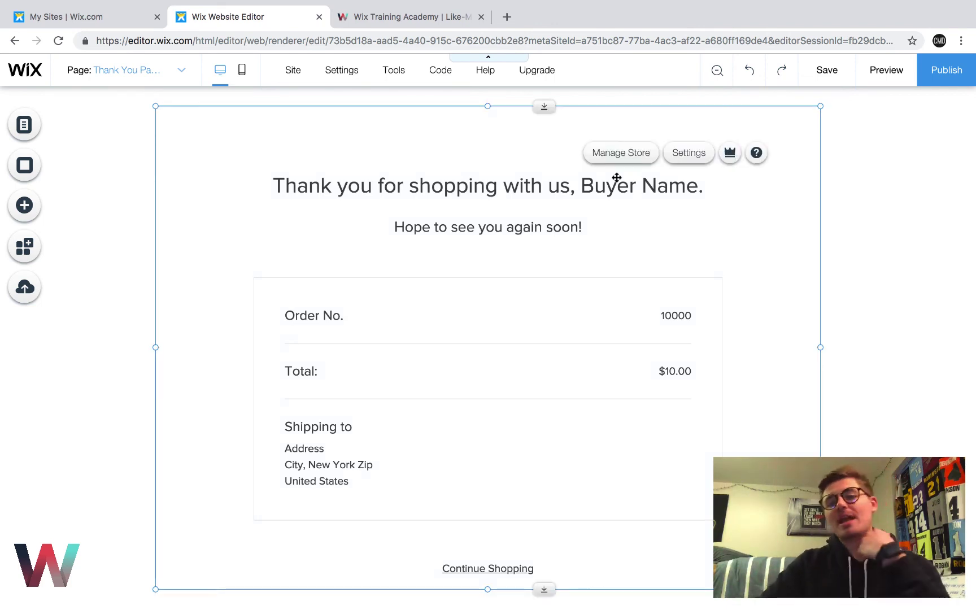
left_click(689, 160)
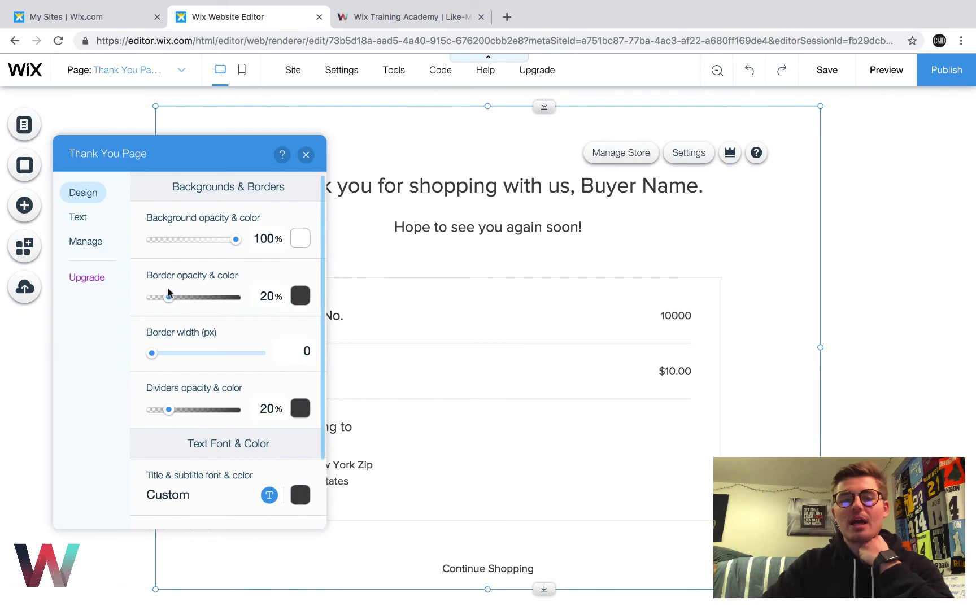
scroll(168, 292, "down", 2)
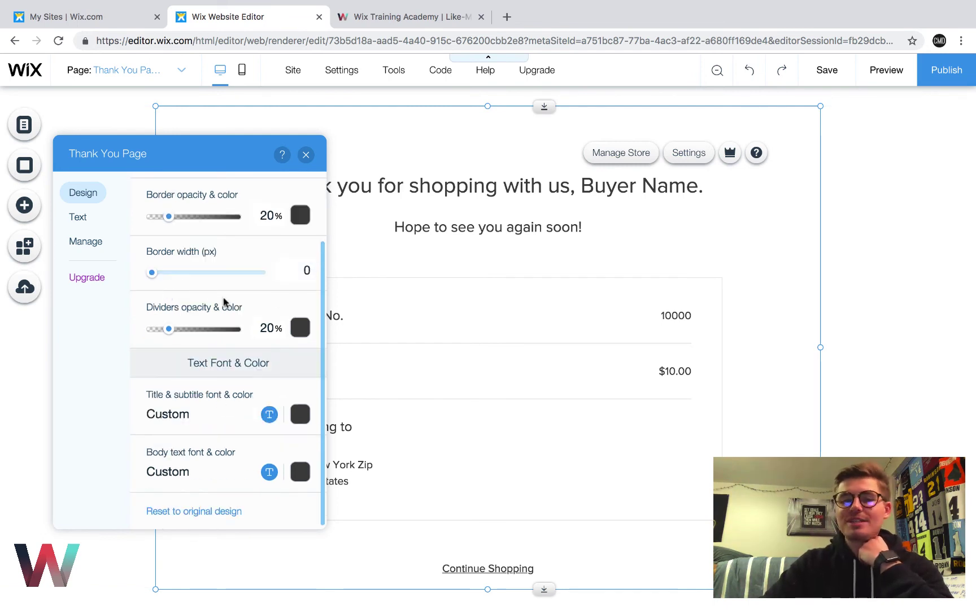
scroll(225, 302, "up", 2)
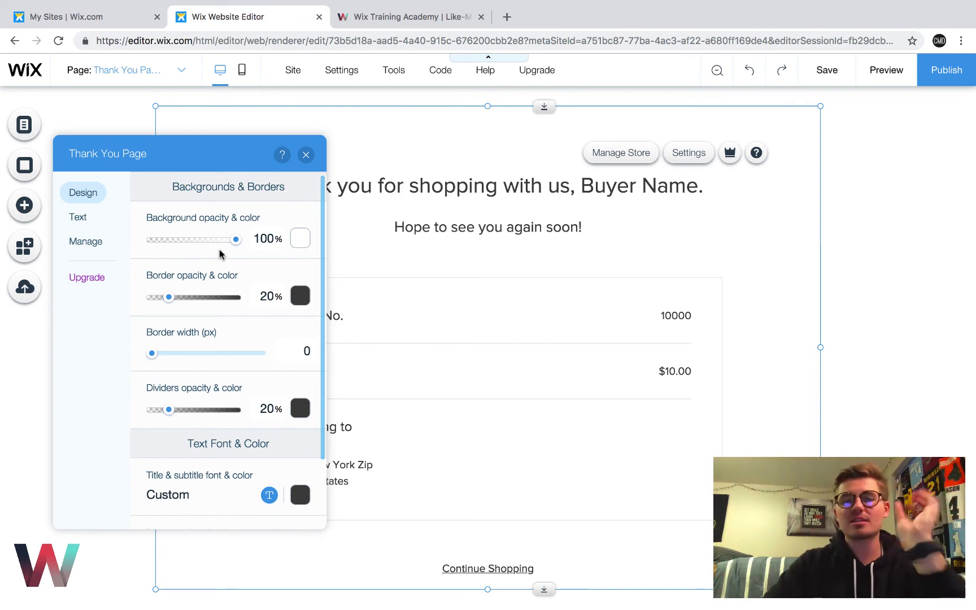
scroll(235, 310, "down", 1)
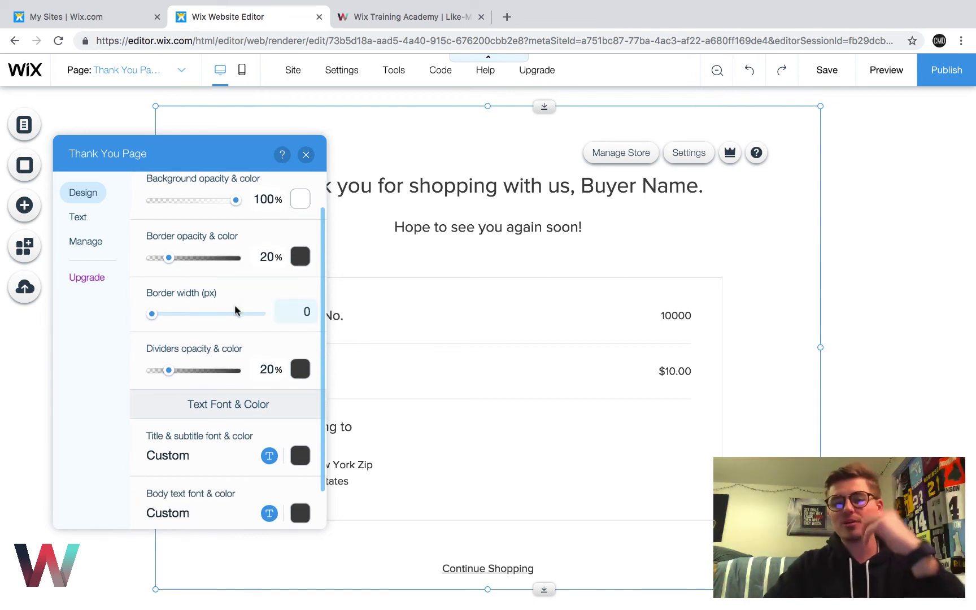
left_click(79, 219)
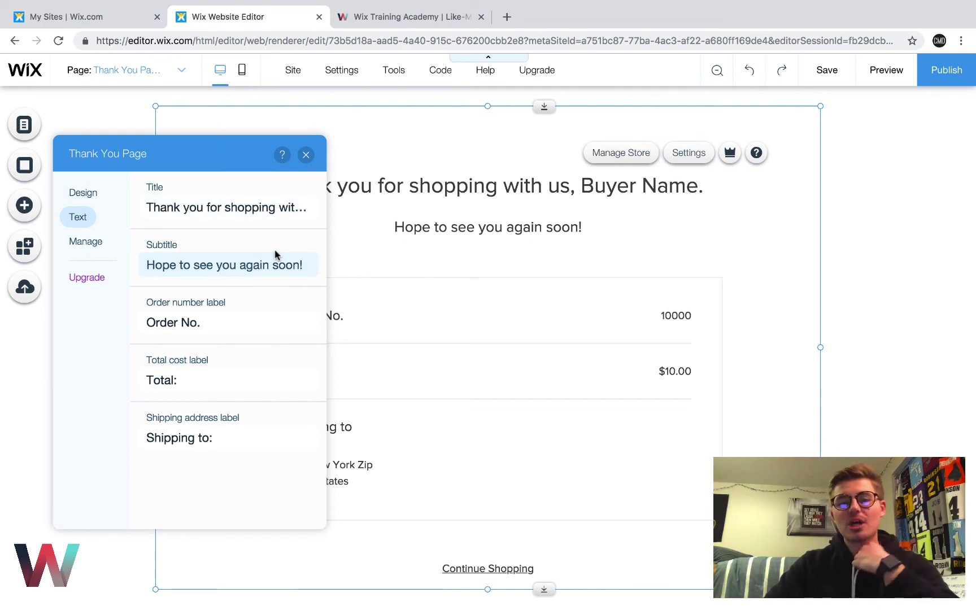
Clear the Thank You title field, then leave it with the original text kept.
left_click(235, 208)
key("super+a")
key("BackSpace")
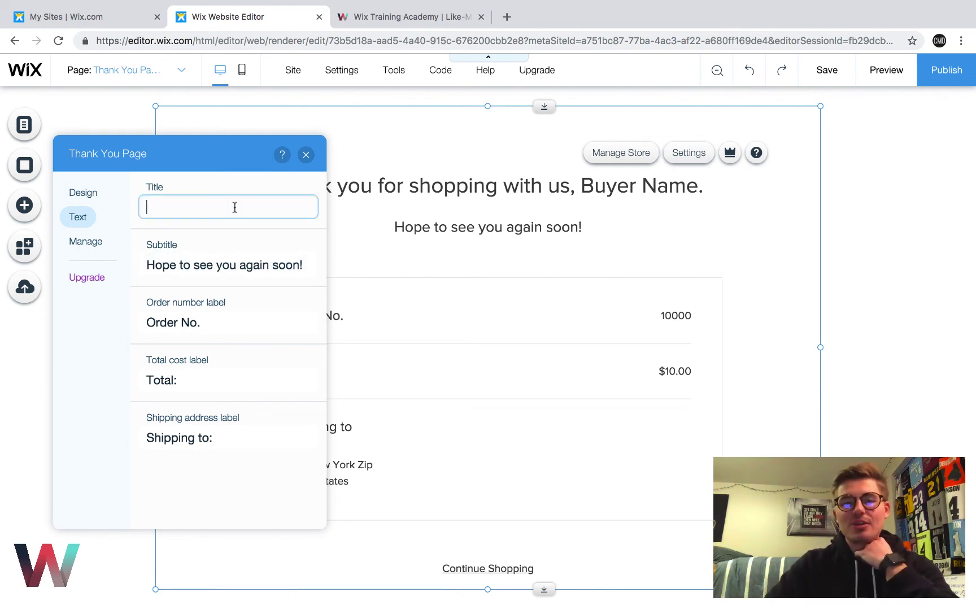
left_click(242, 236)
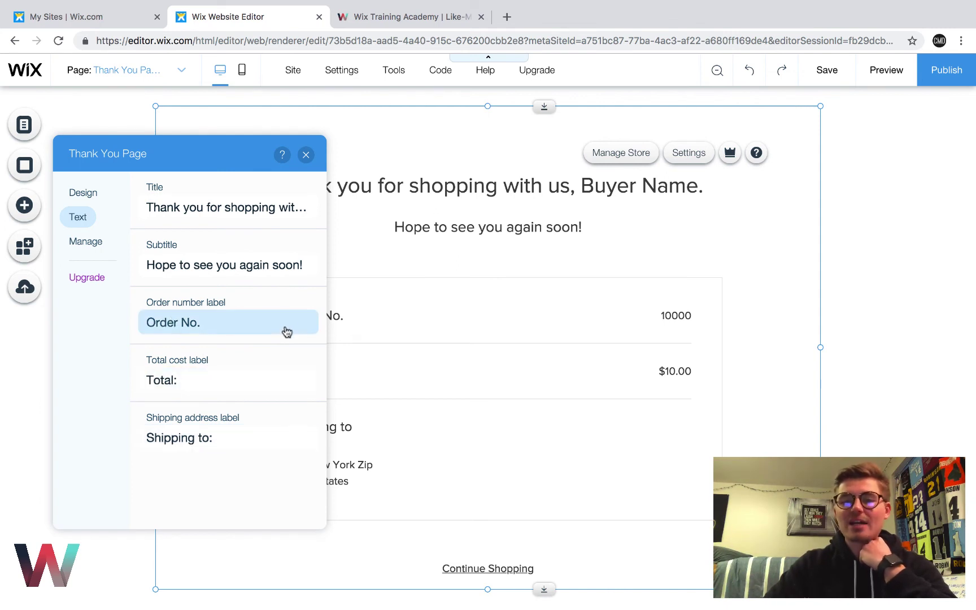
Review the Manage store options, then close the Thank You settings panel.
left_click(95, 252)
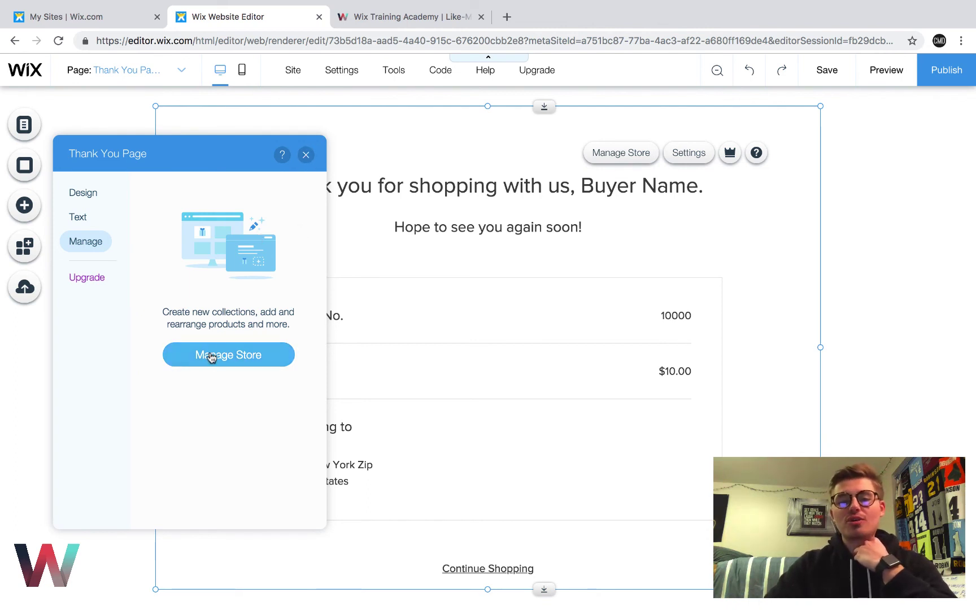
left_click(306, 156)
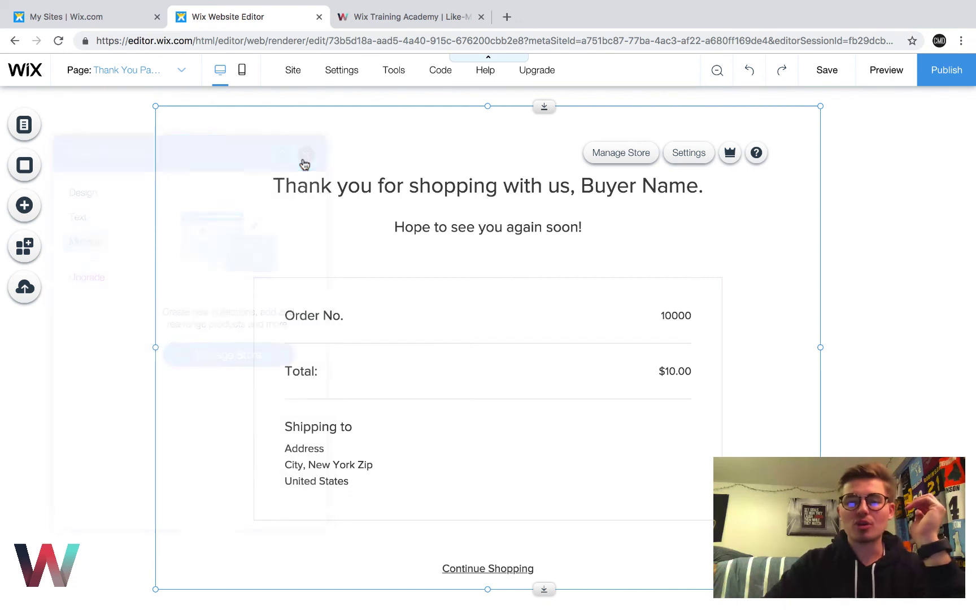
scroll(464, 427, "down", 1)
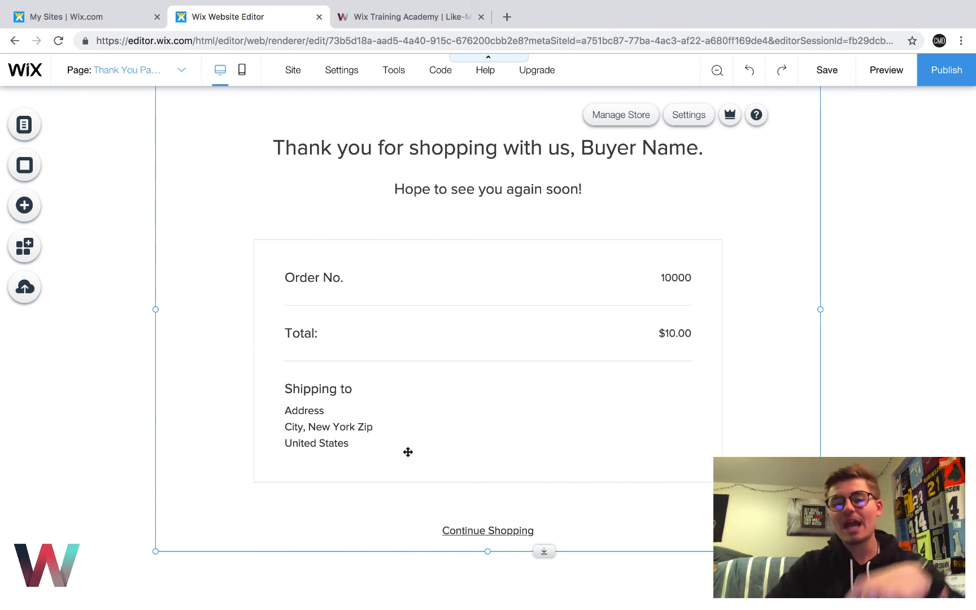
scroll(378, 433, "up", 3)
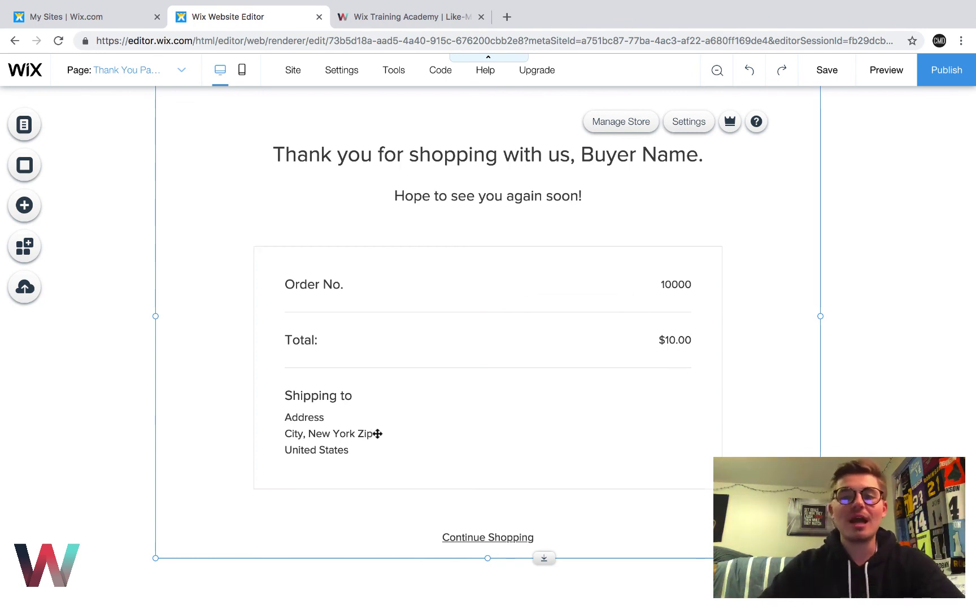
Select the header's Login Bar and switch to the My Account member page.
left_click(768, 126)
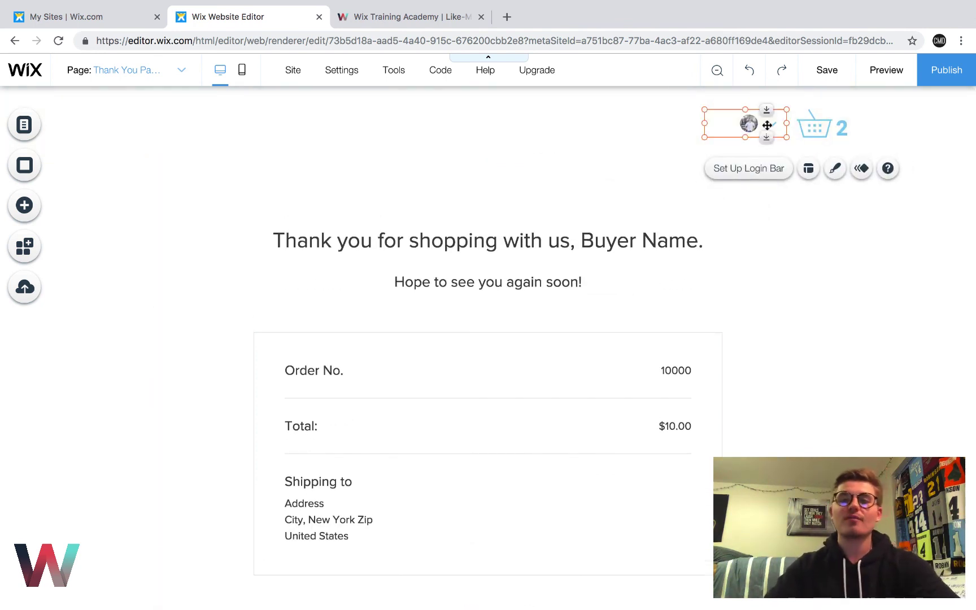
left_click(149, 79)
left_click(110, 195)
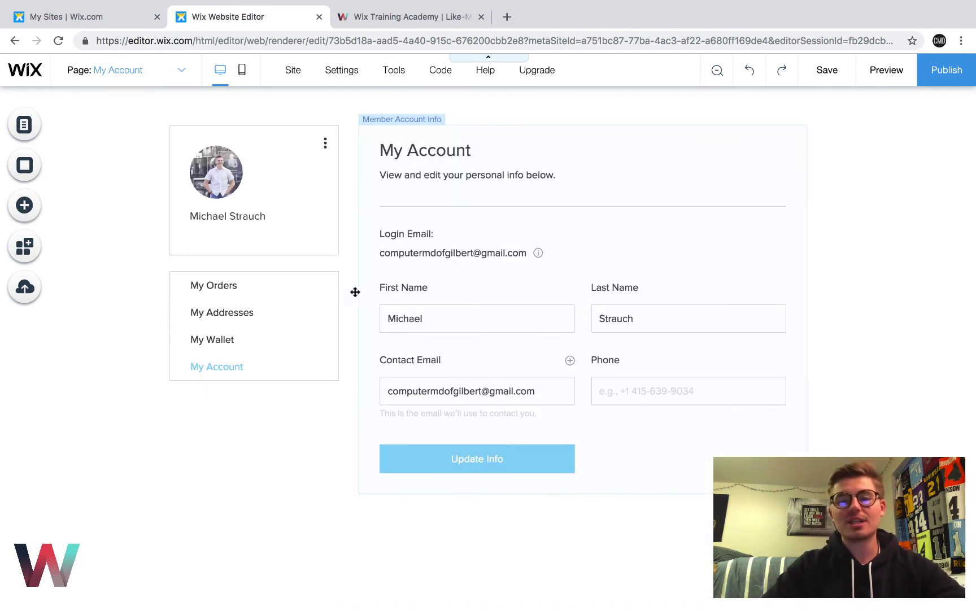
Switch to the My Wallet member page from the page list.
left_click(161, 73)
left_click(77, 257)
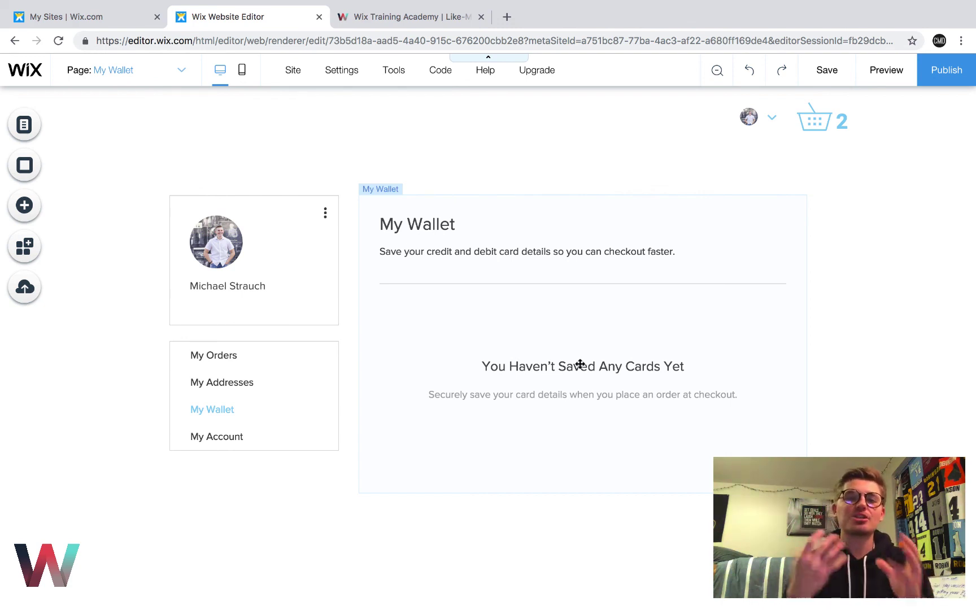
left_click(150, 74)
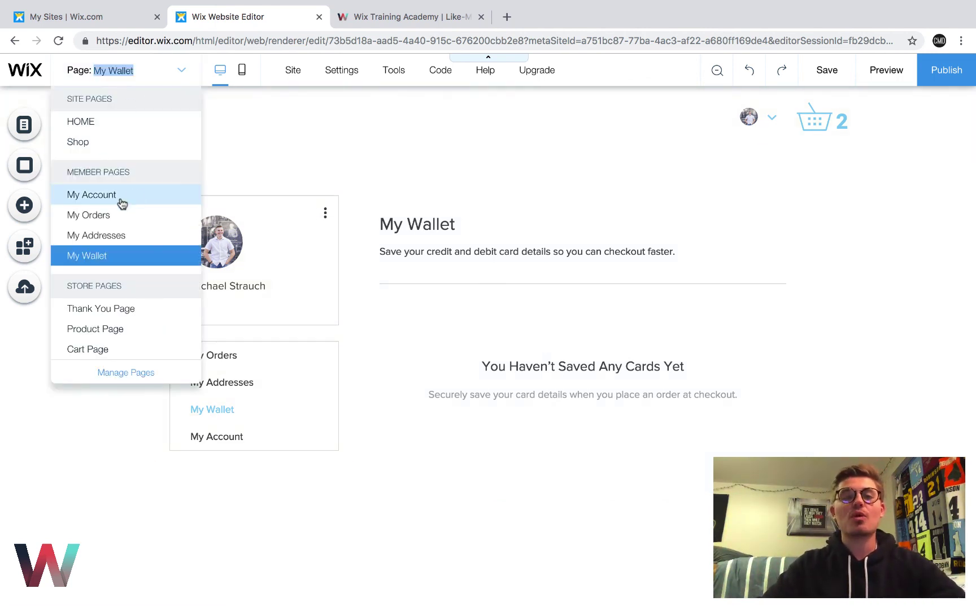
Switch to the Shop page and take Chrome out of full screen.
left_click(95, 142)
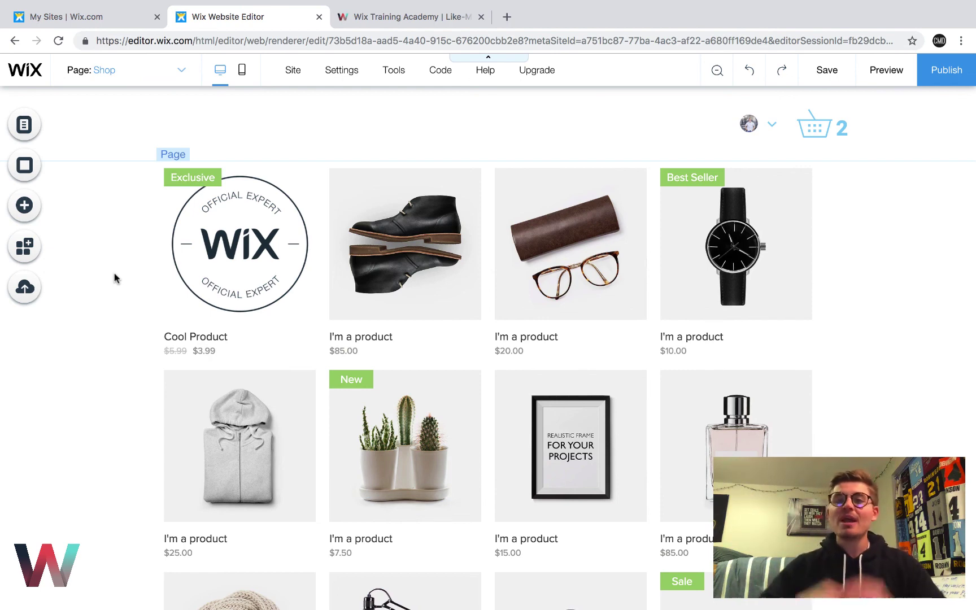
mouse_move(48, 21)
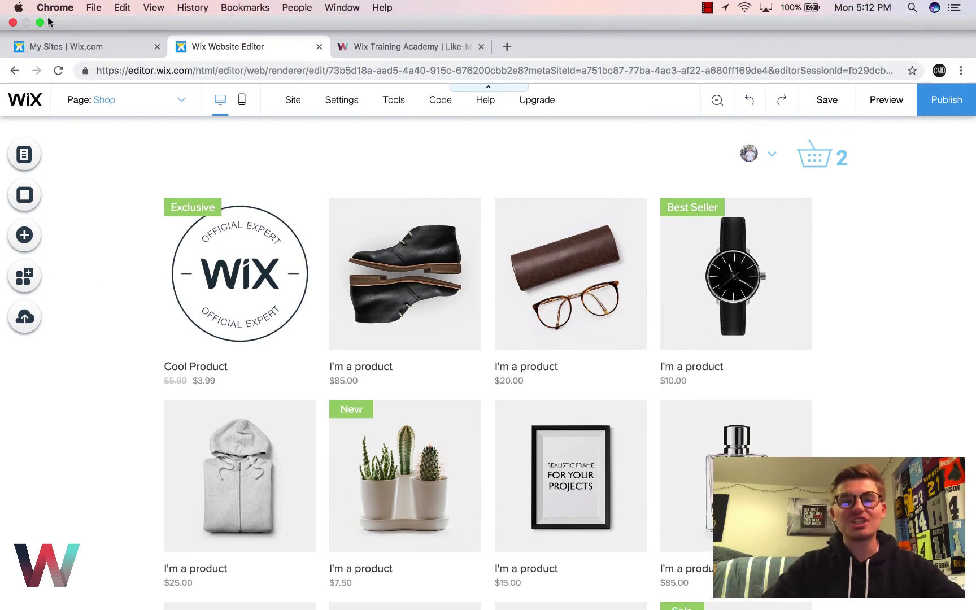
left_click(39, 23)
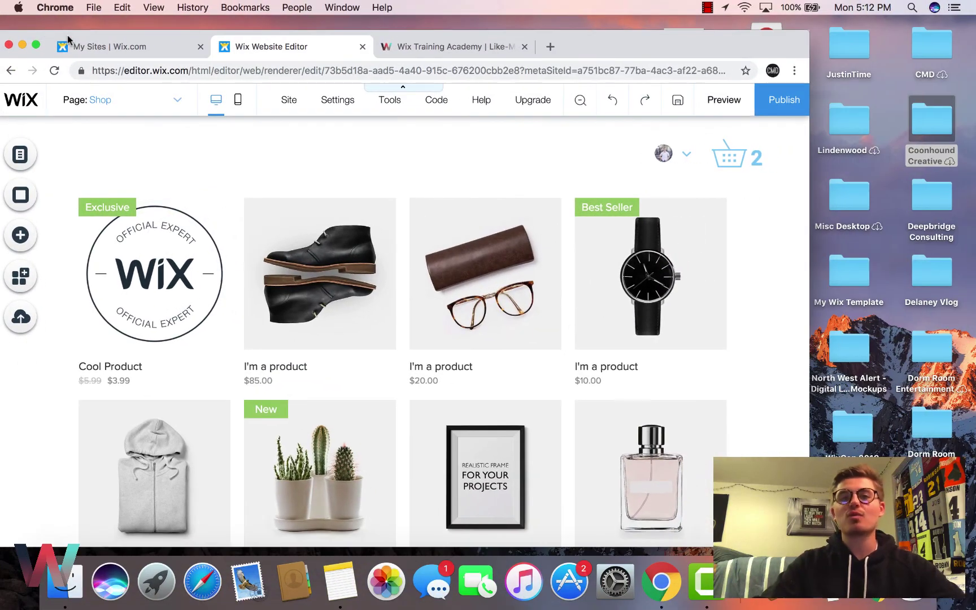